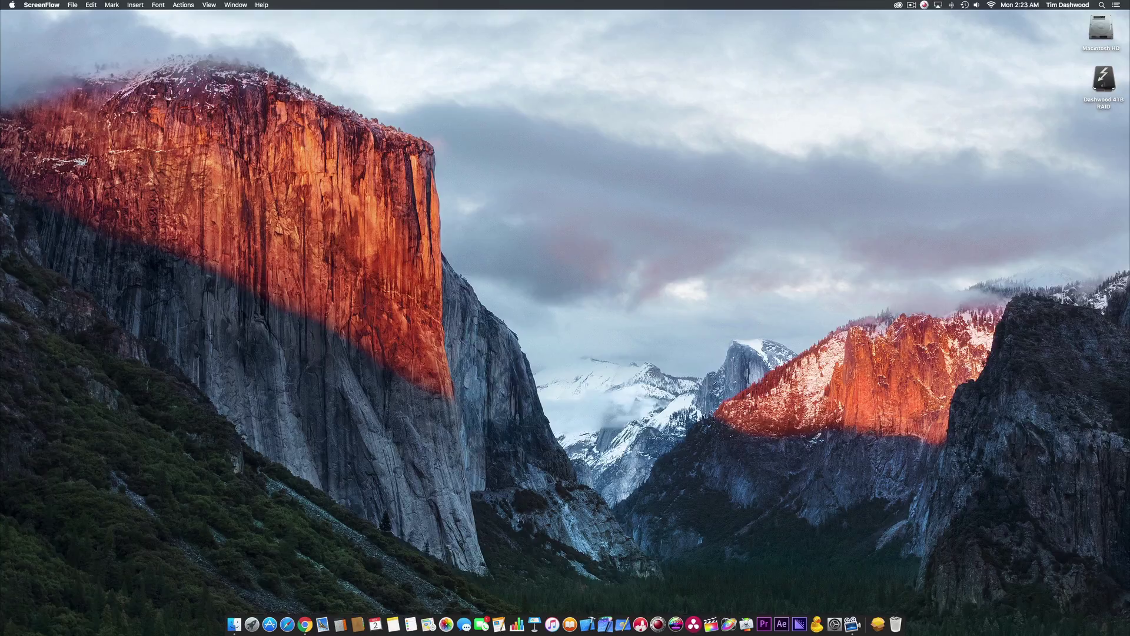
# - Unlock the Security & Privacy settings in System Preferences with the administrator password
pyautogui.click(12, 5)
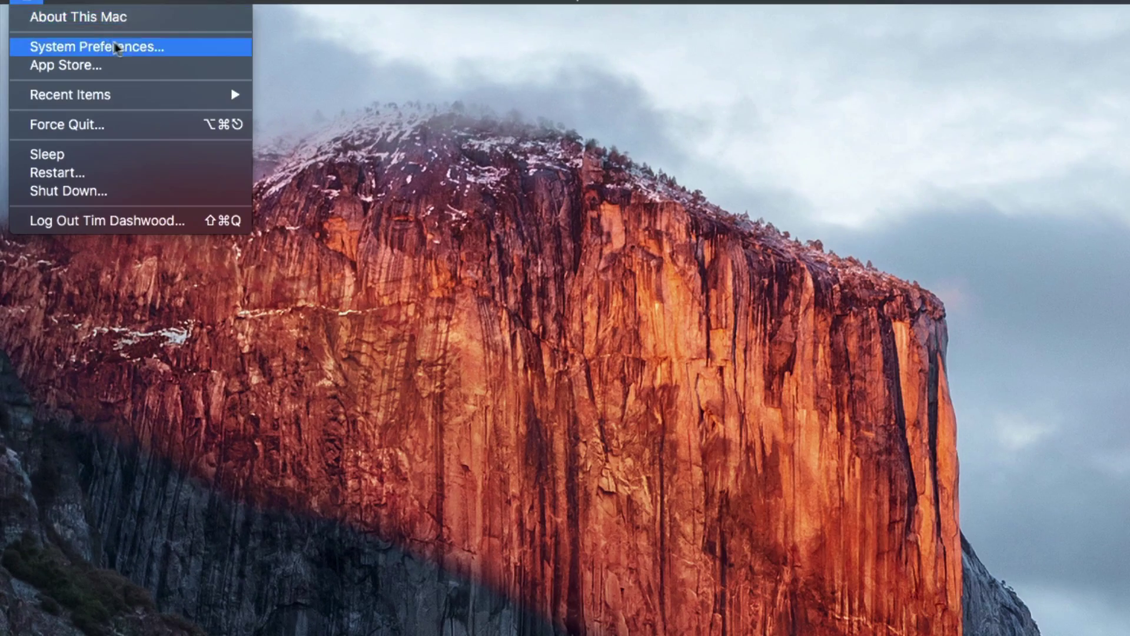
pyautogui.click(118, 46)
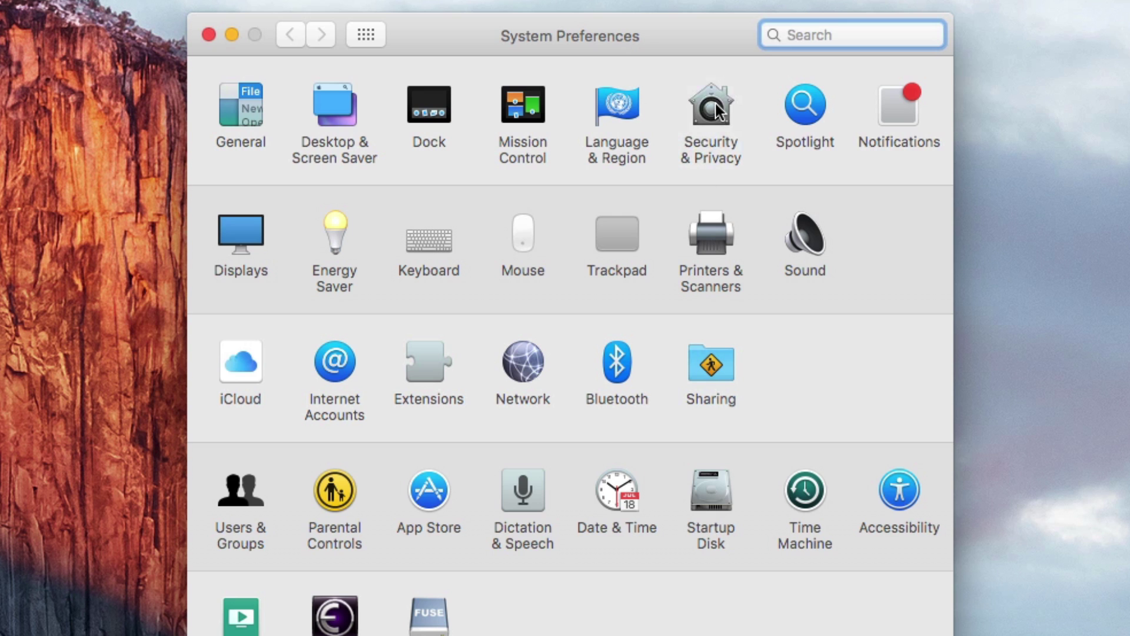
pyautogui.click(716, 103)
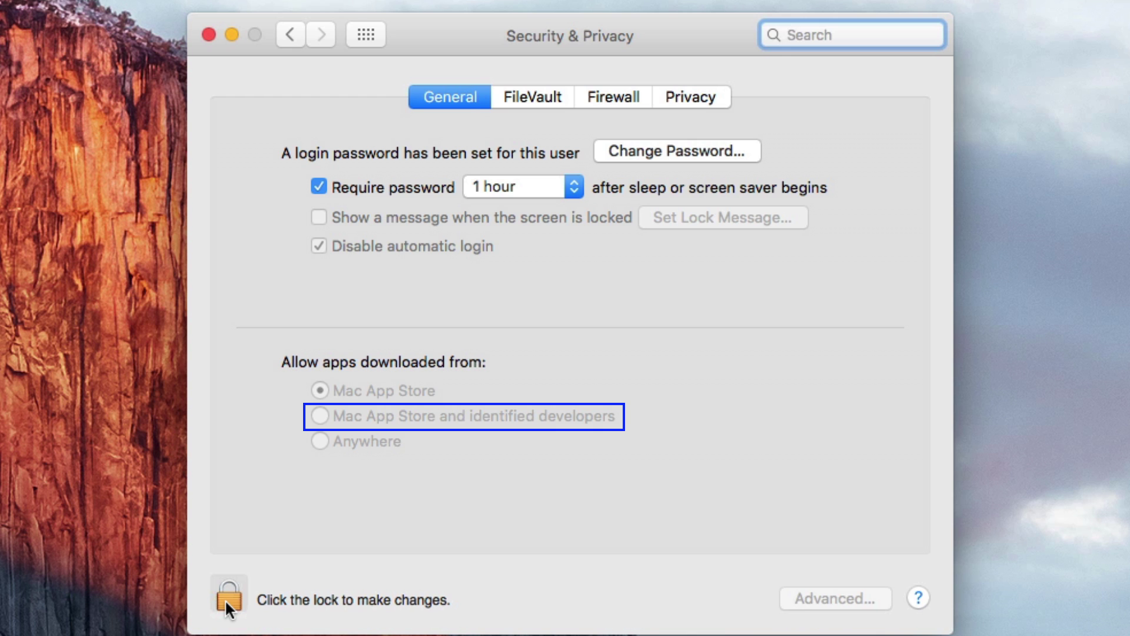
pyautogui.click(226, 598)
pyautogui.write('••••')
pyautogui.press('Return')
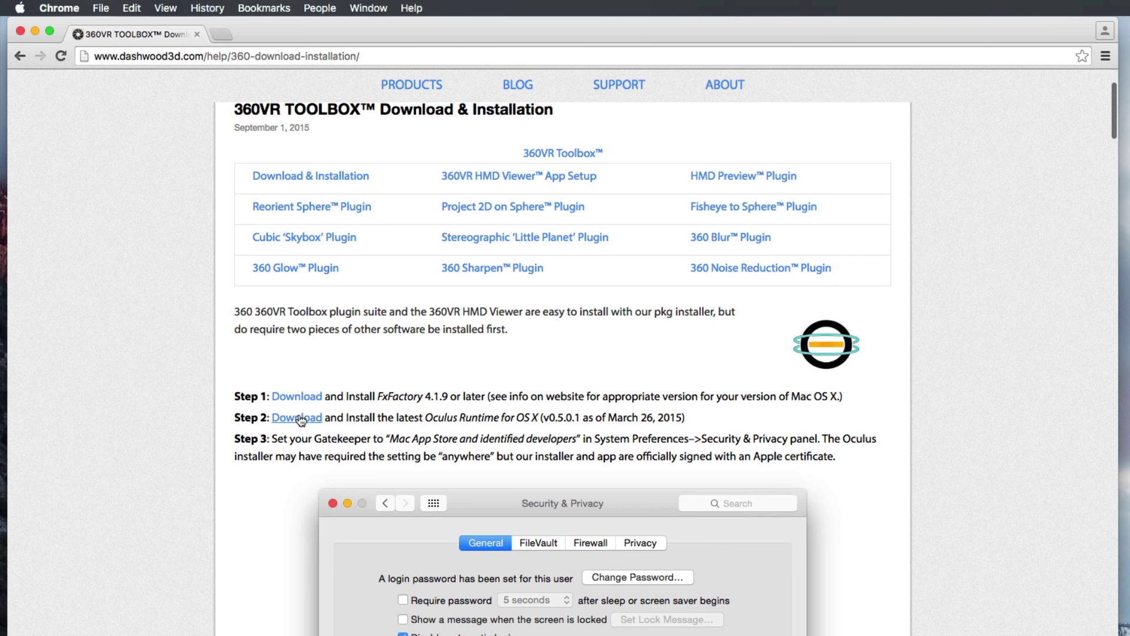
# - Agree to the Oculus Runtime for OS X EULA and start its download
pyautogui.click(299, 417)
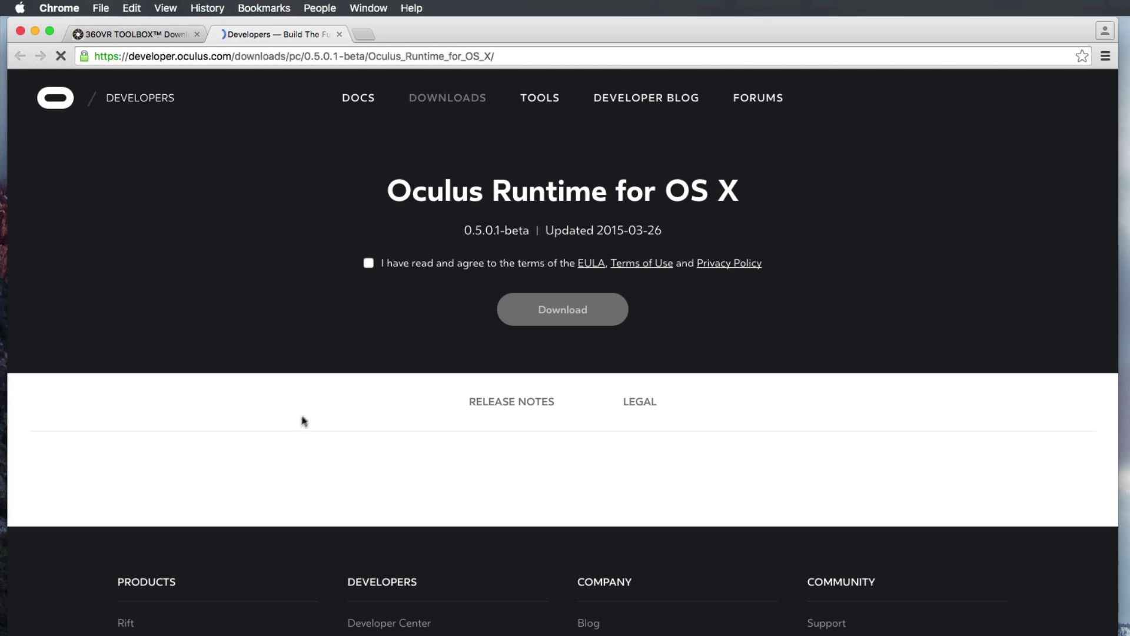
pyautogui.click(369, 263)
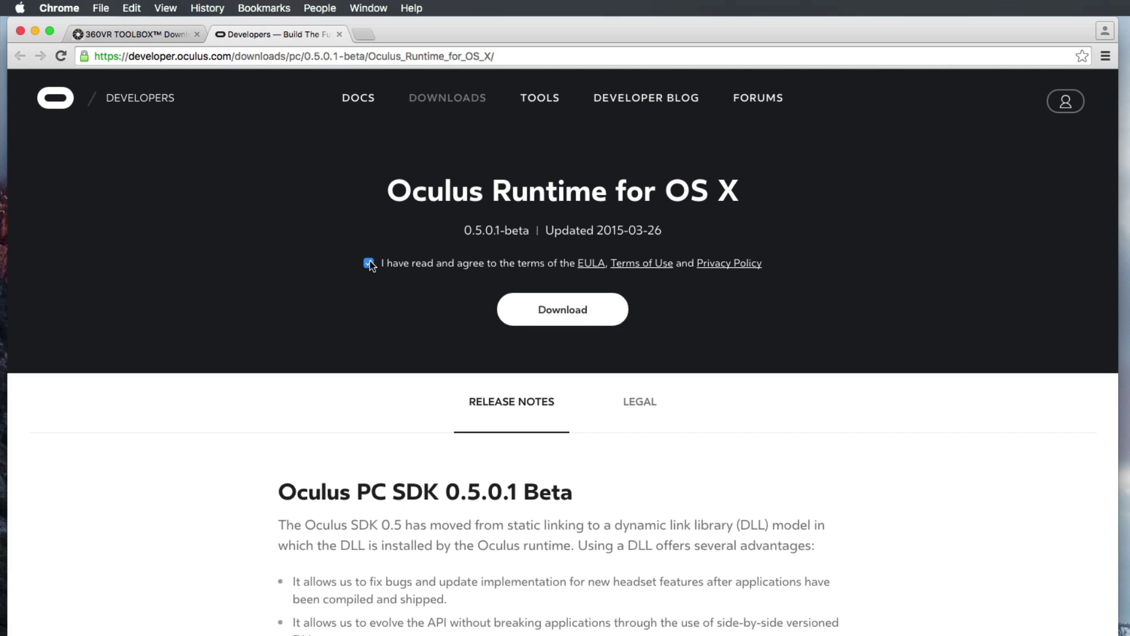
pyautogui.click(584, 315)
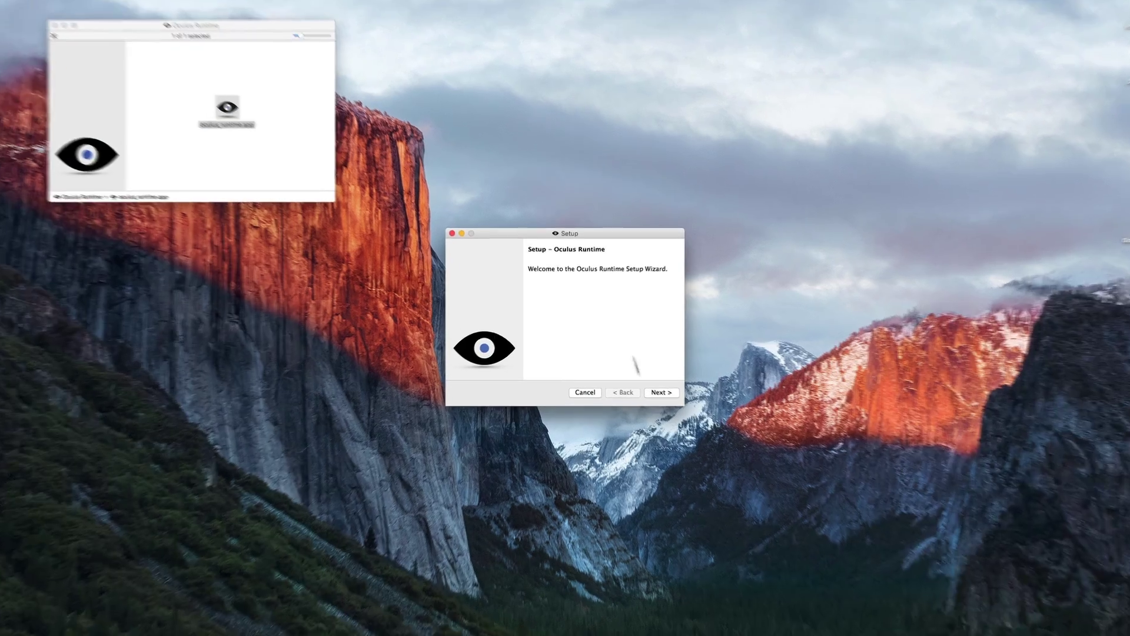
# - Accept the Oculus Runtime license agreement and proceed through setup to install it
pyautogui.click(661, 392)
pyautogui.click(540, 364)
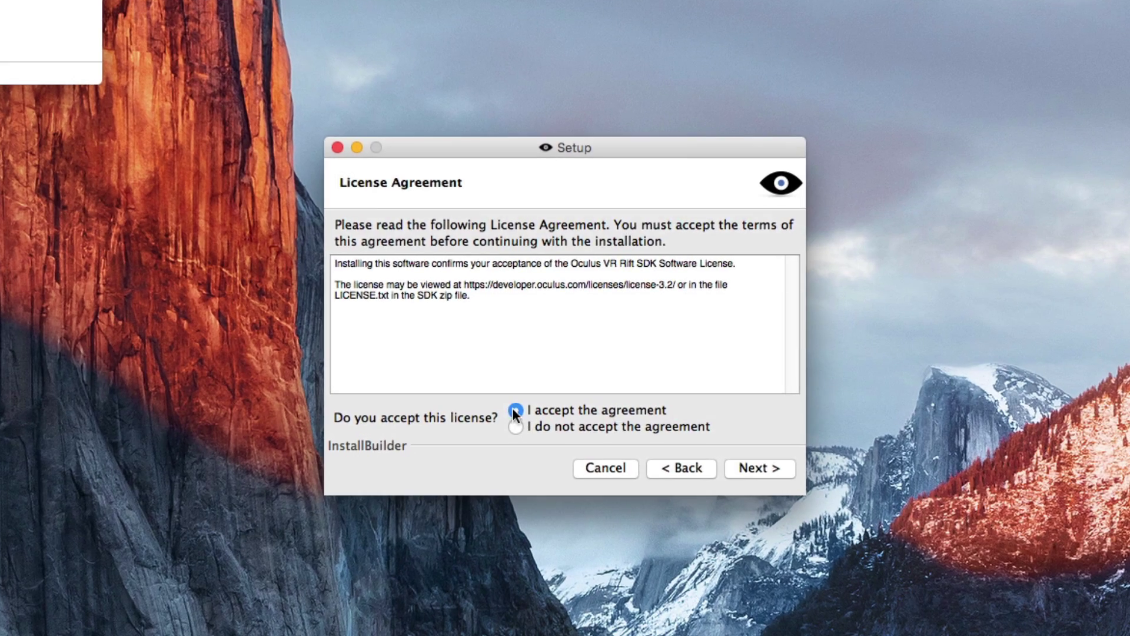
pyautogui.click(758, 469)
pyautogui.click(758, 469)
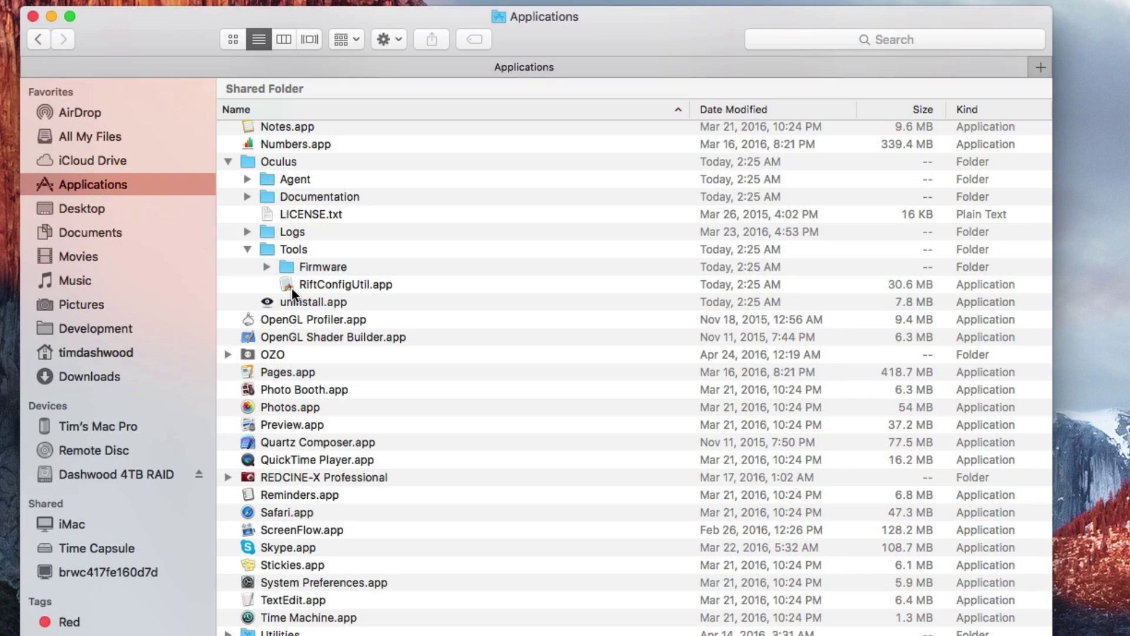
# - Launch RiftConfigUtil.app from Applications > Oculus > Tools to confirm the Rift DK2 is attached
pyautogui.doubleClick(290, 285)
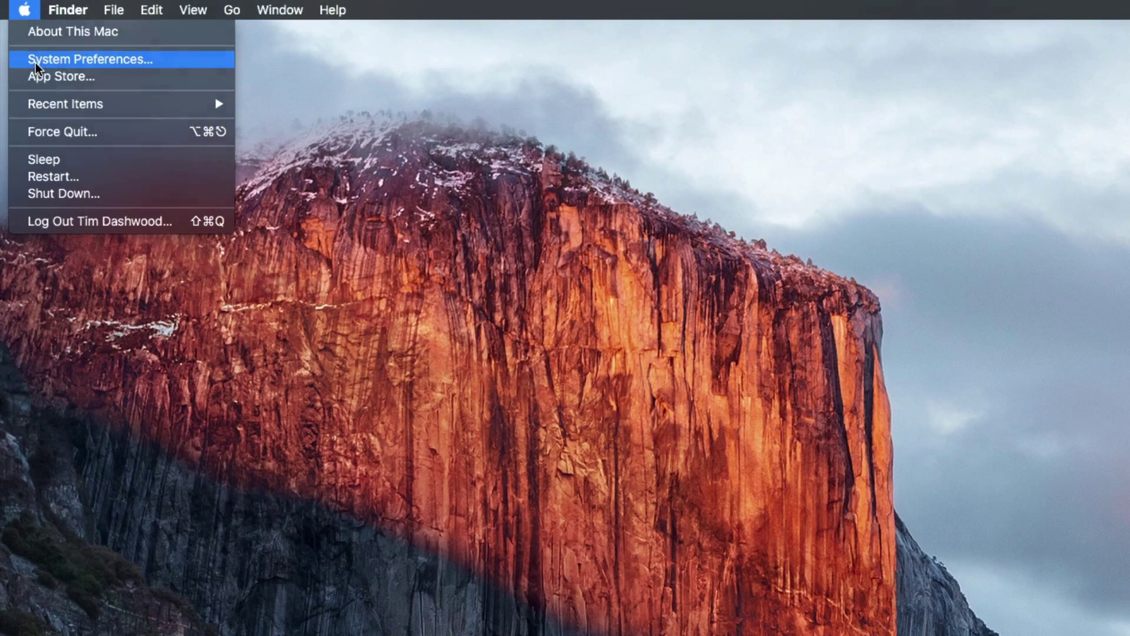
# - Open the Displays arrangement and gather the Rift DK2 settings window onto the main screen
pyautogui.click(35, 60)
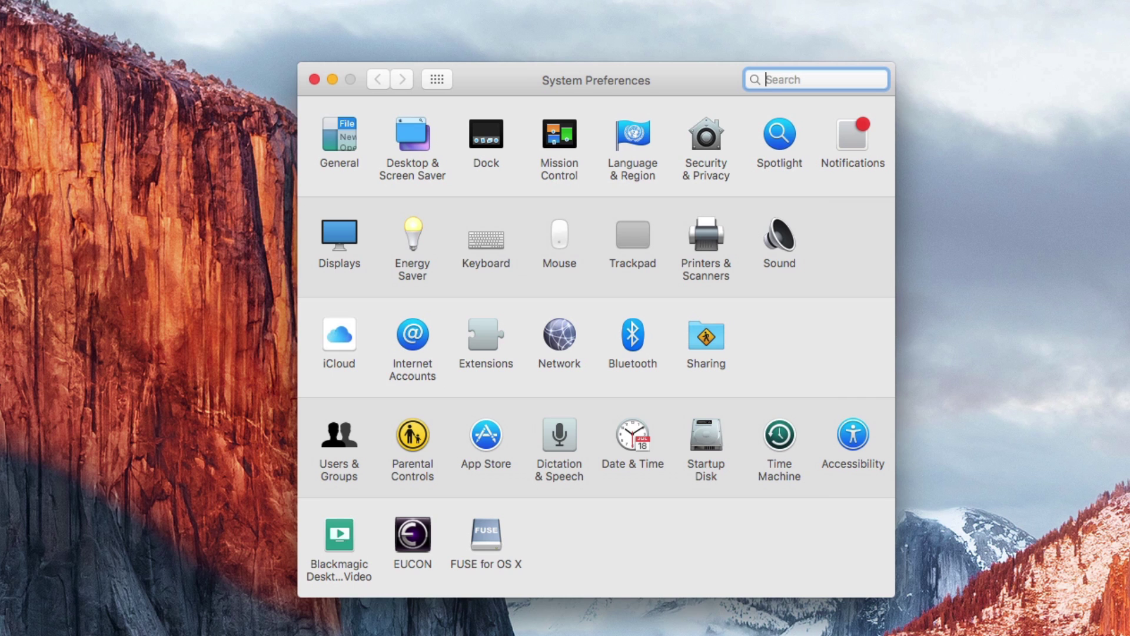
pyautogui.click(358, 229)
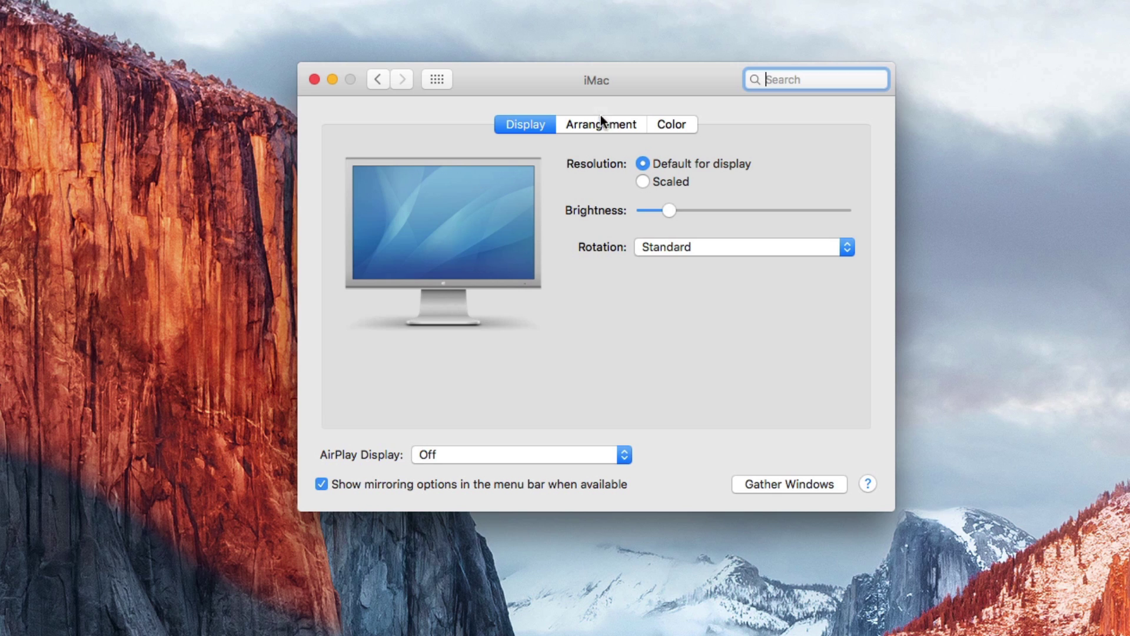
pyautogui.click(602, 123)
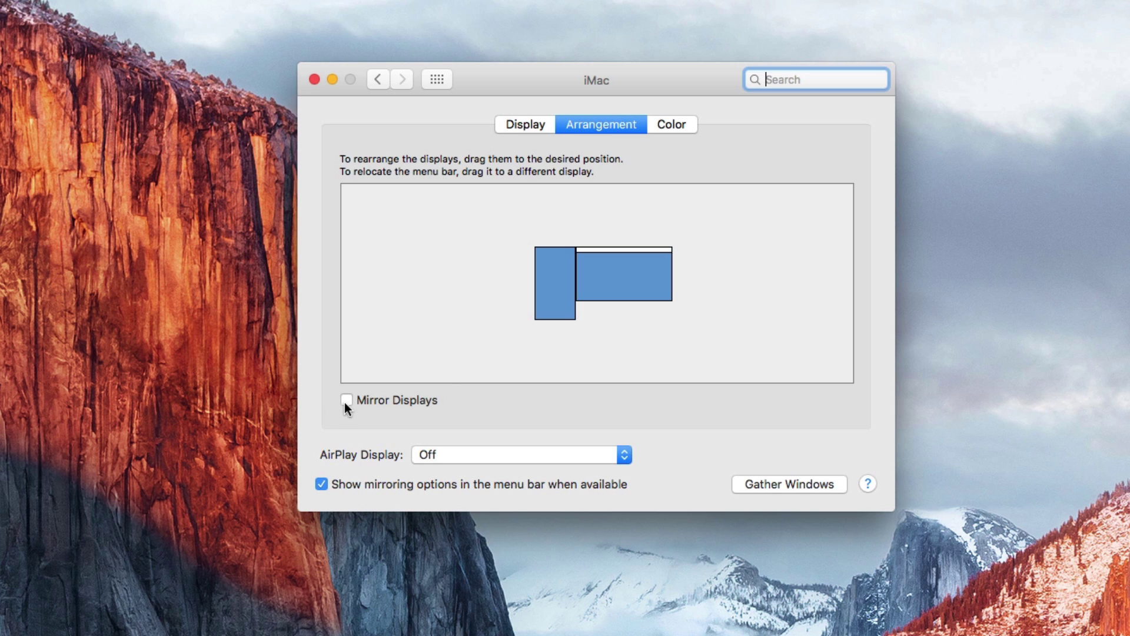
pyautogui.click(797, 482)
pyautogui.click(642, 47)
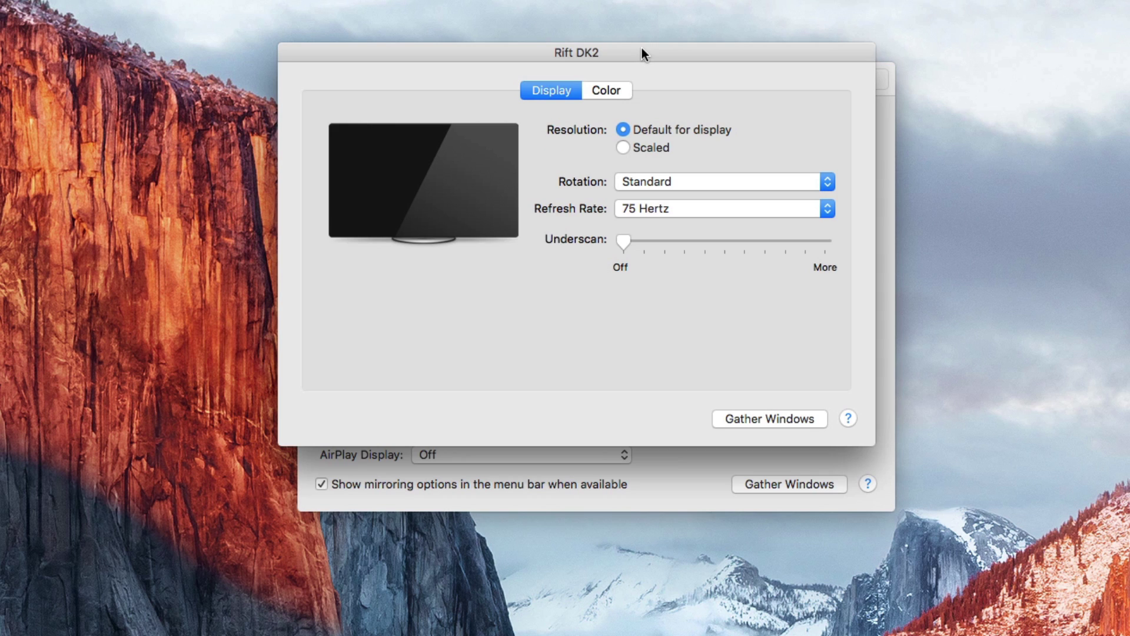
# - Set the Rift DK2 to Scaled resolution, 90° rotation and 60 Hertz (NTSC) refresh rate
pyautogui.click(650, 148)
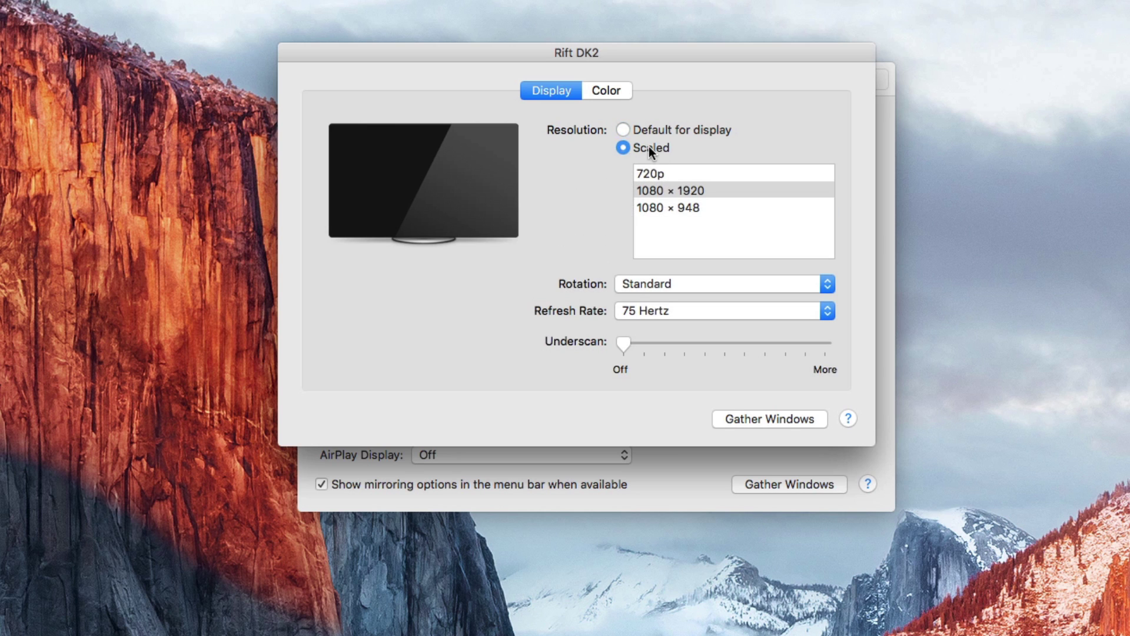
pyautogui.click(662, 284)
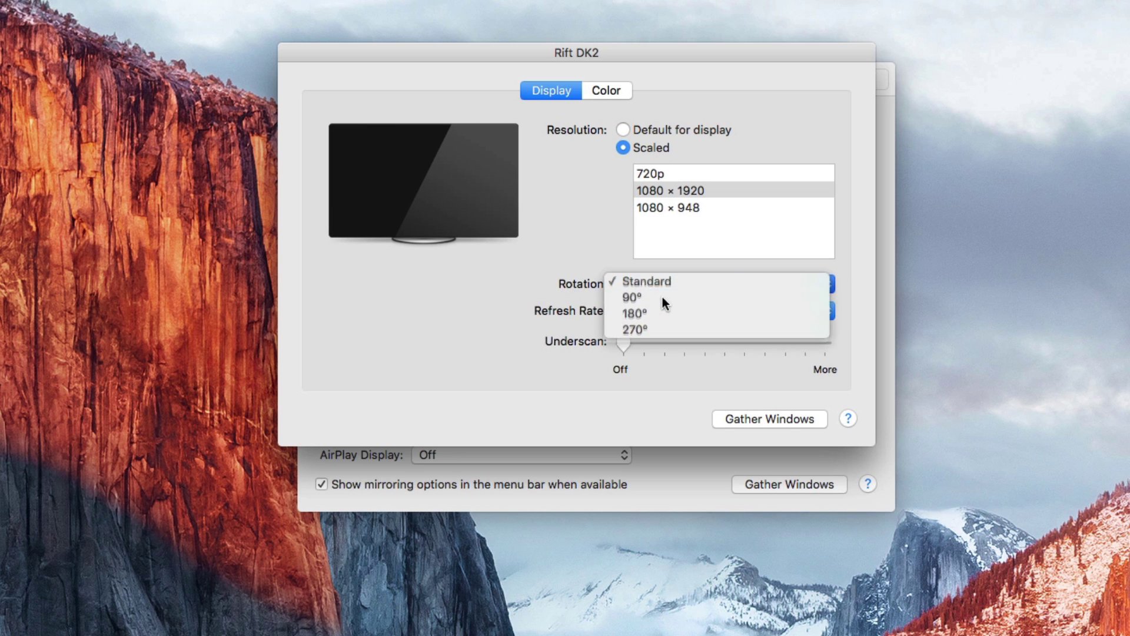
pyautogui.click(662, 297)
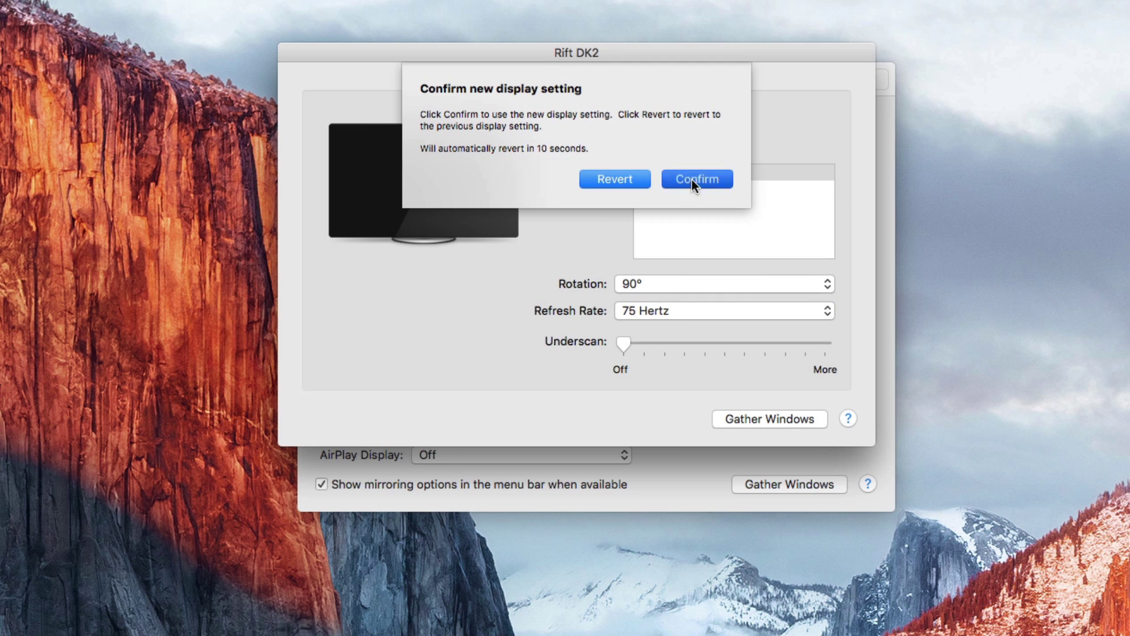
pyautogui.click(693, 179)
pyautogui.click(642, 312)
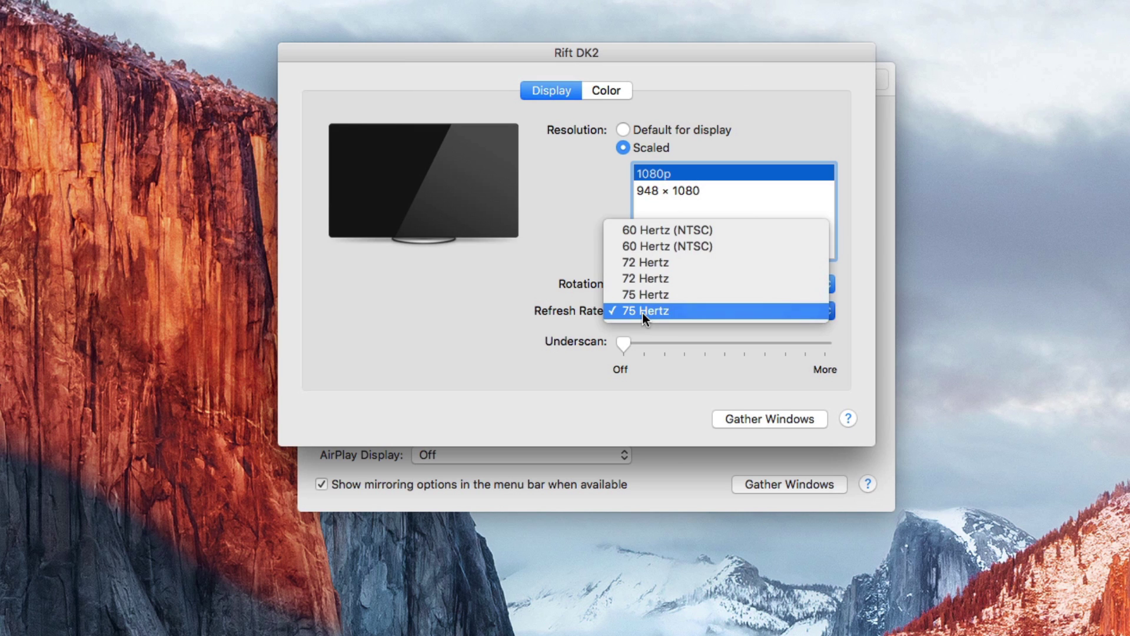
pyautogui.click(654, 230)
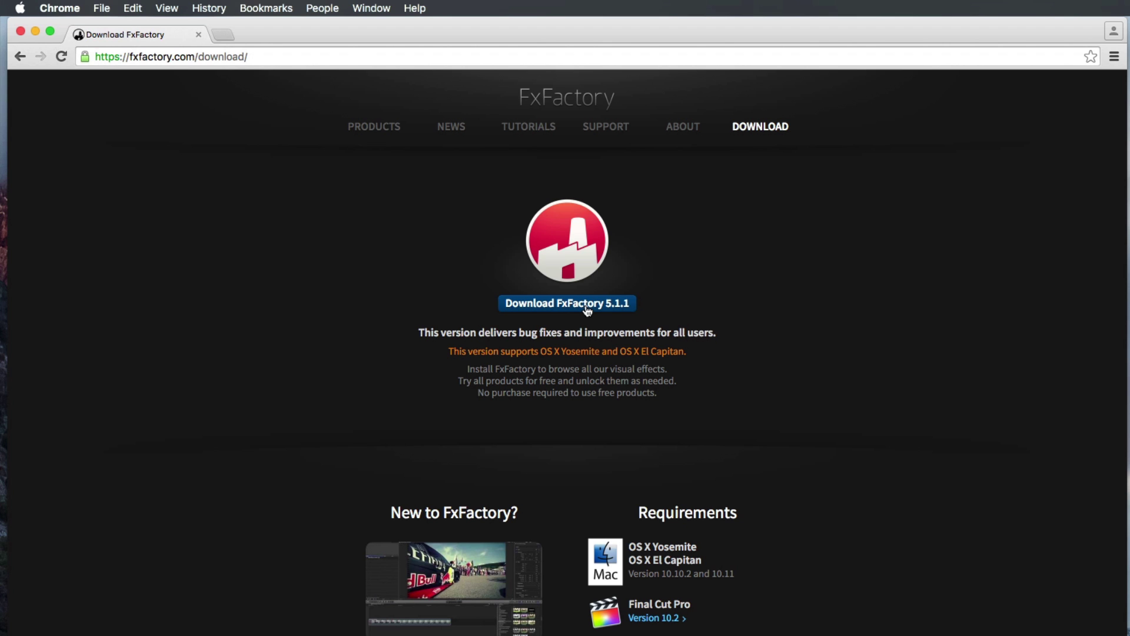
# - Install FxFactory 5.1.1 past the Introduction, Read Me and License pages, then view the Catalog
pyautogui.scroll(-5, 799, 601)
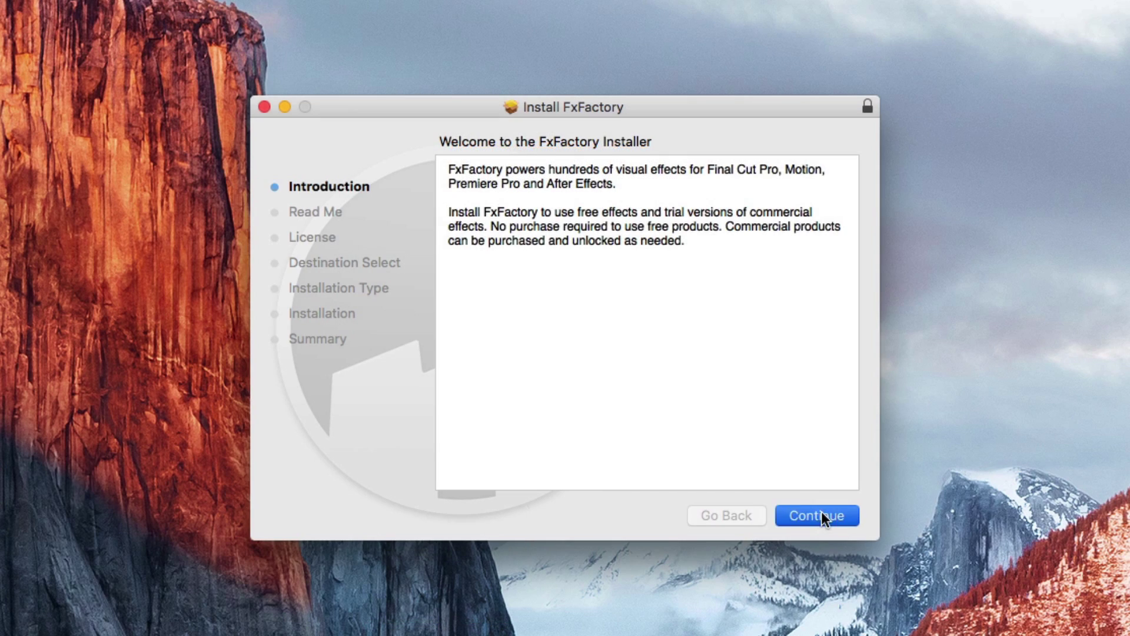
pyautogui.click(821, 512)
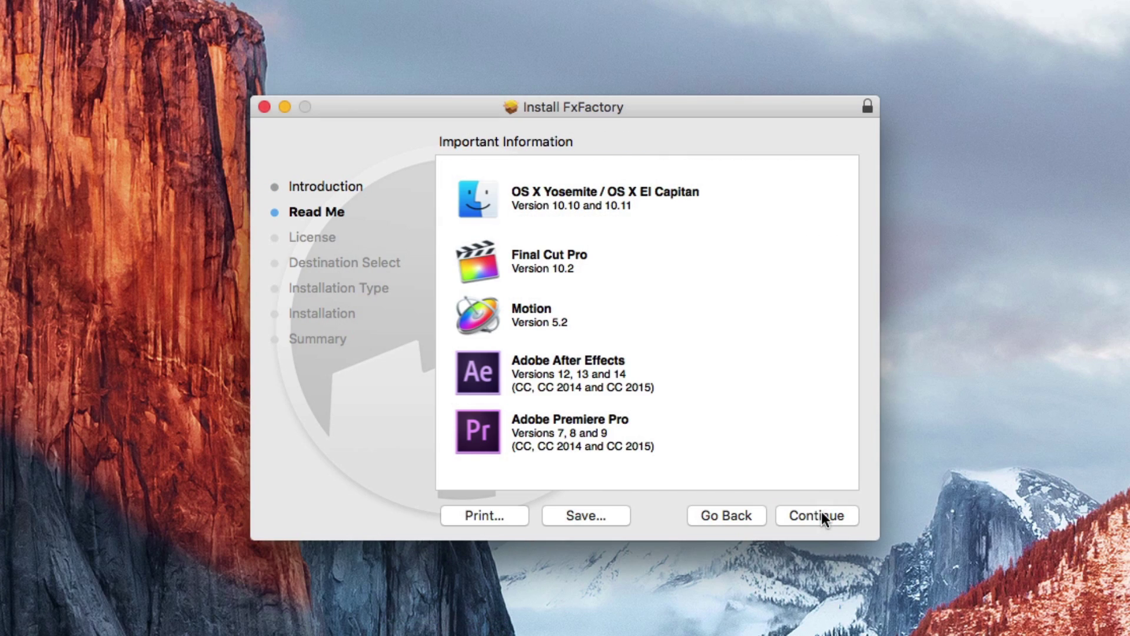
pyautogui.click(821, 512)
pyautogui.click(821, 513)
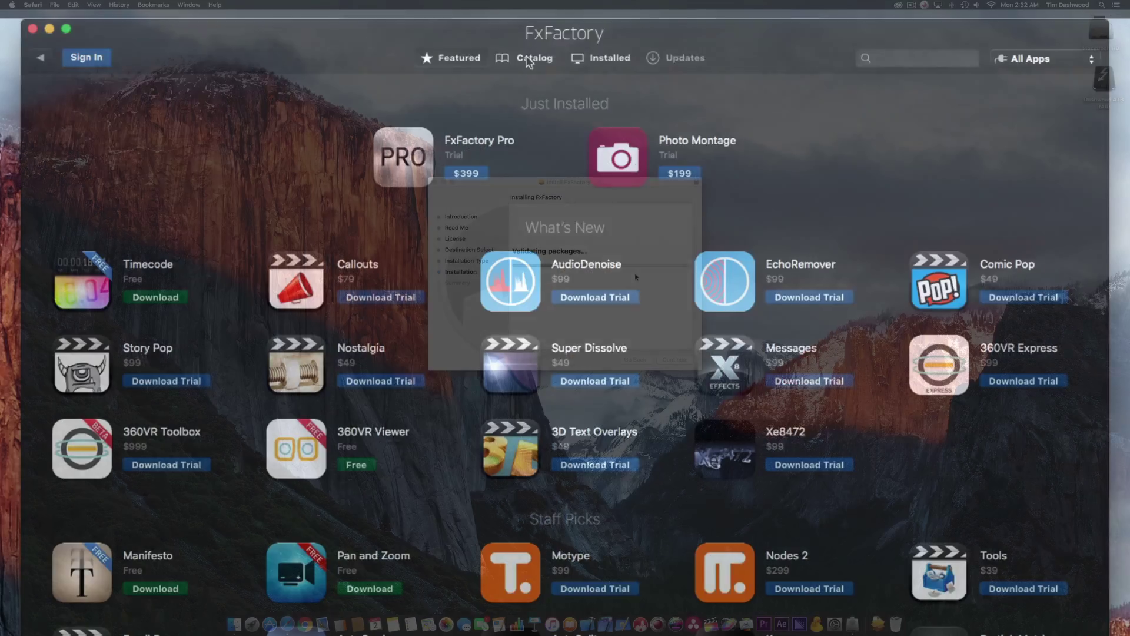
pyautogui.click(528, 59)
# - Install the free Dashwood 360VR HMD Viewer, then download 360VR Toolbox and 360VR Express trials
pyautogui.scroll(-15, 708, 335)
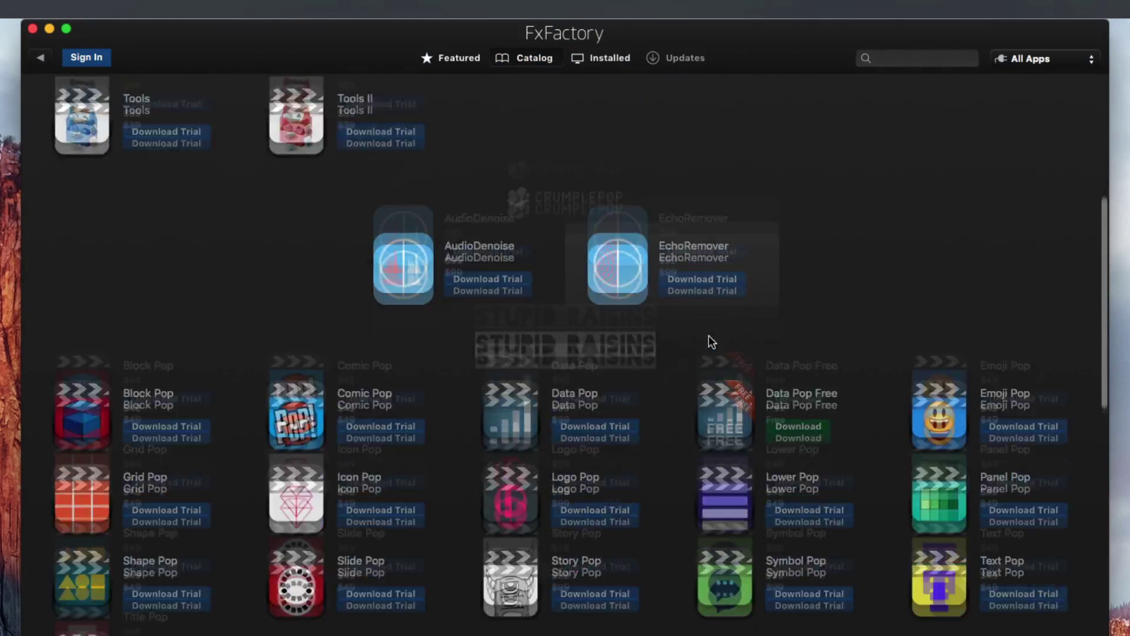
pyautogui.scroll(-15, 709, 334)
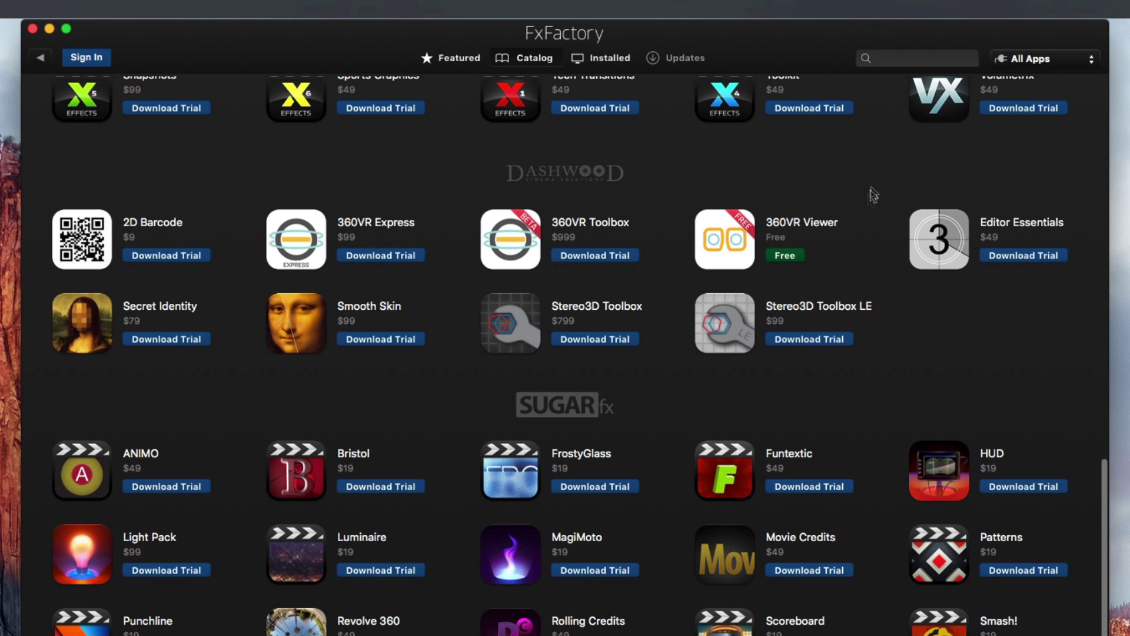
pyautogui.click(786, 258)
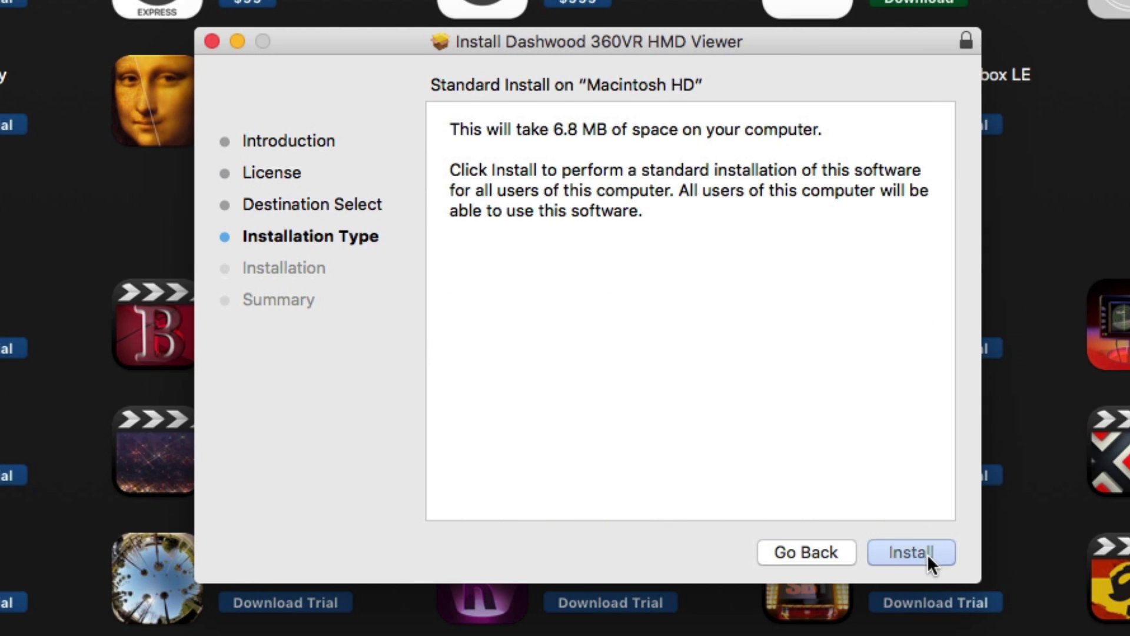
pyautogui.click(912, 553)
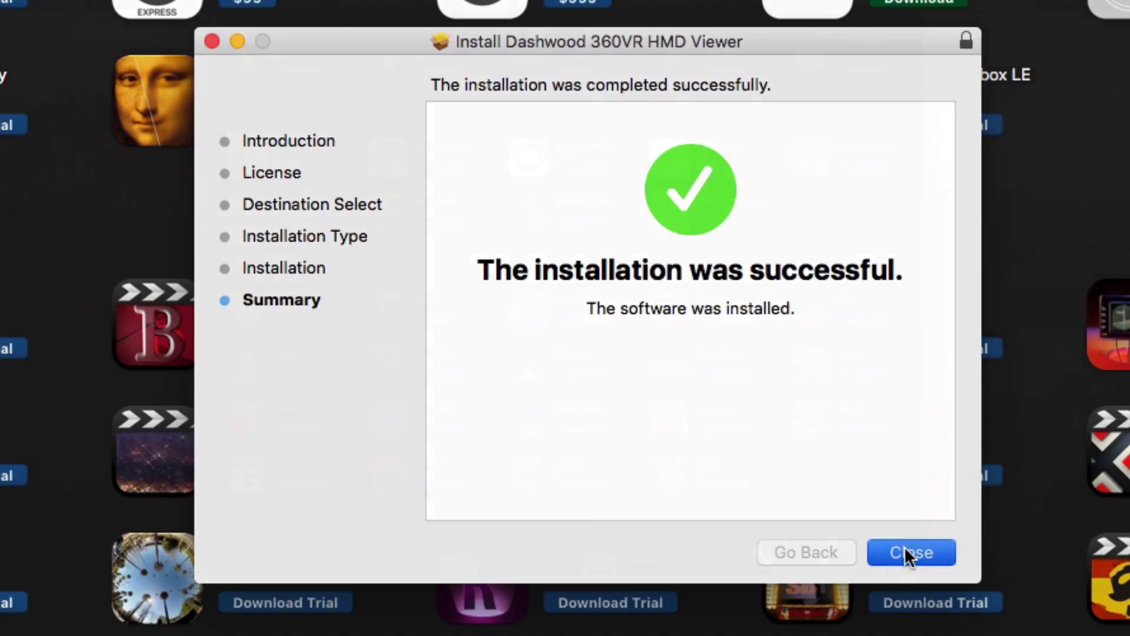
pyautogui.click(907, 552)
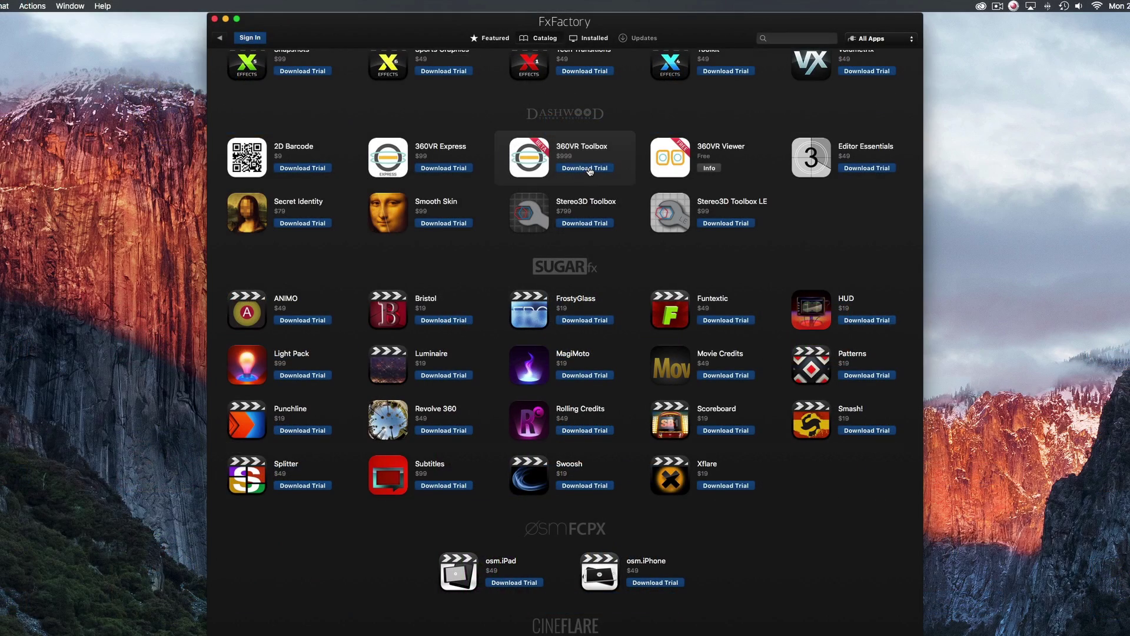
pyautogui.click(589, 168)
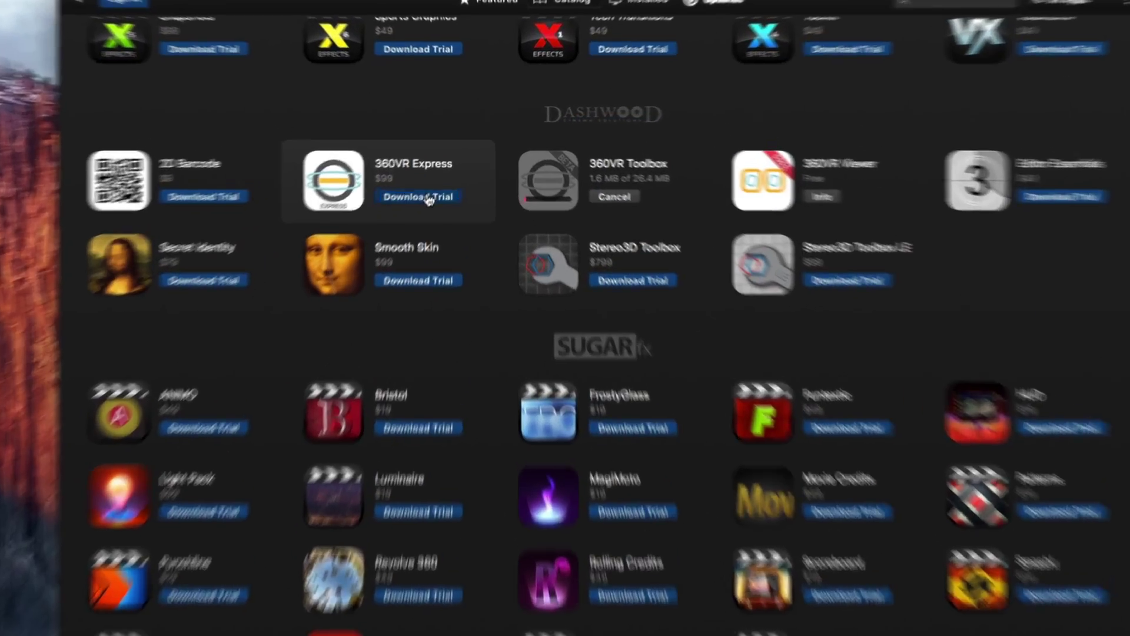
pyautogui.click(443, 169)
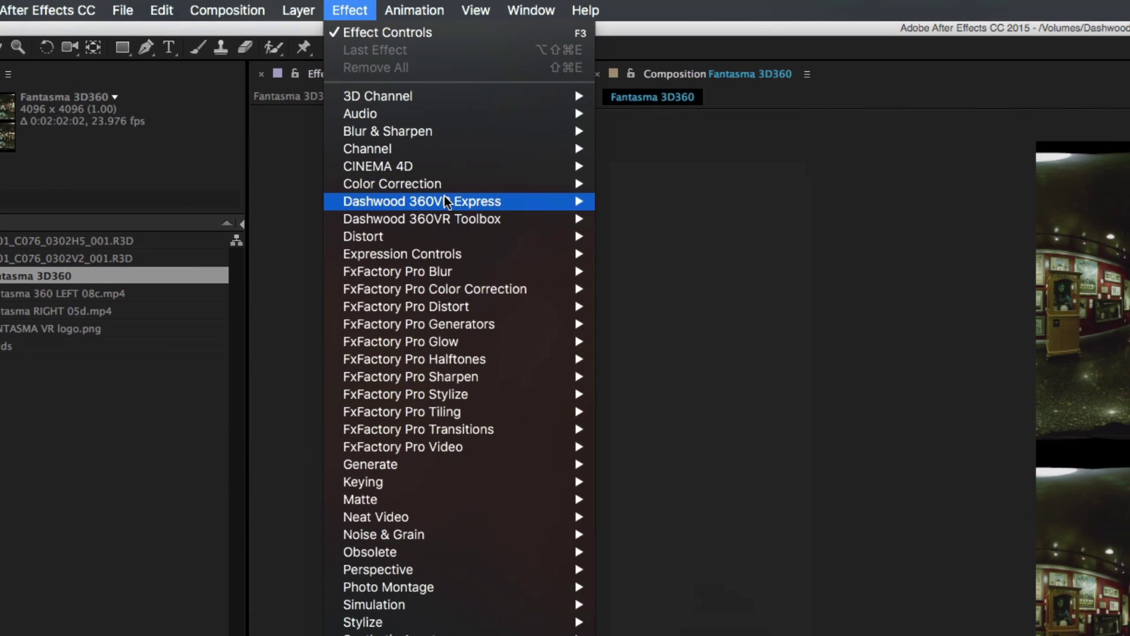
# - Drag the 360 Glow effect from the Dashwood 360VR Toolbox category onto the timeline clip
pyautogui.moveTo(450, 220)
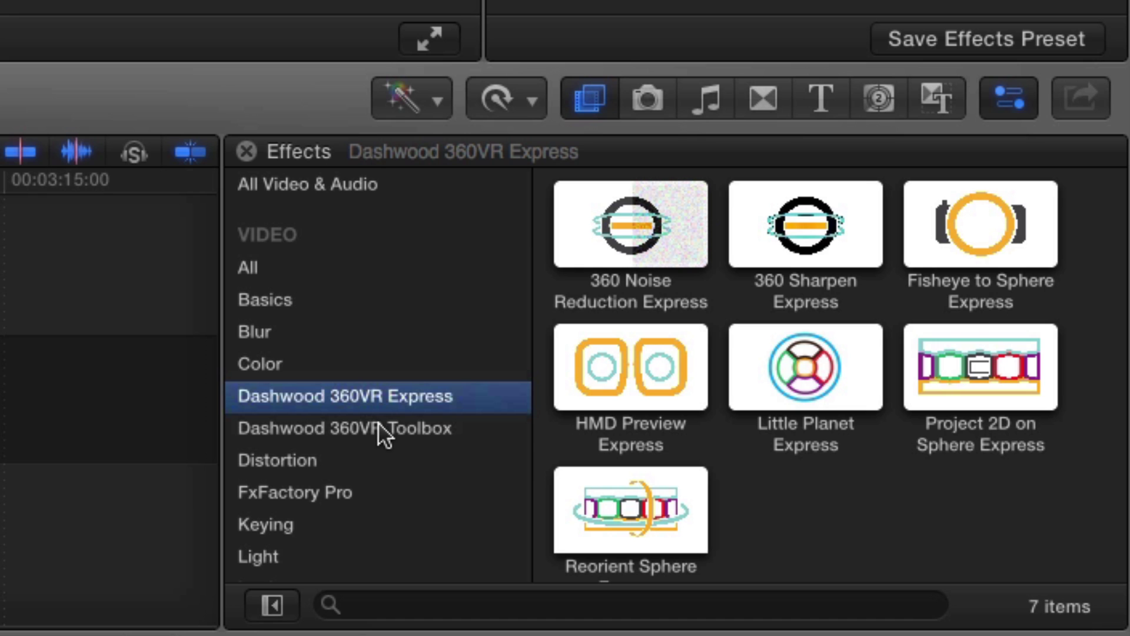
pyautogui.click(378, 426)
pyautogui.scroll(-5, 1077, 281)
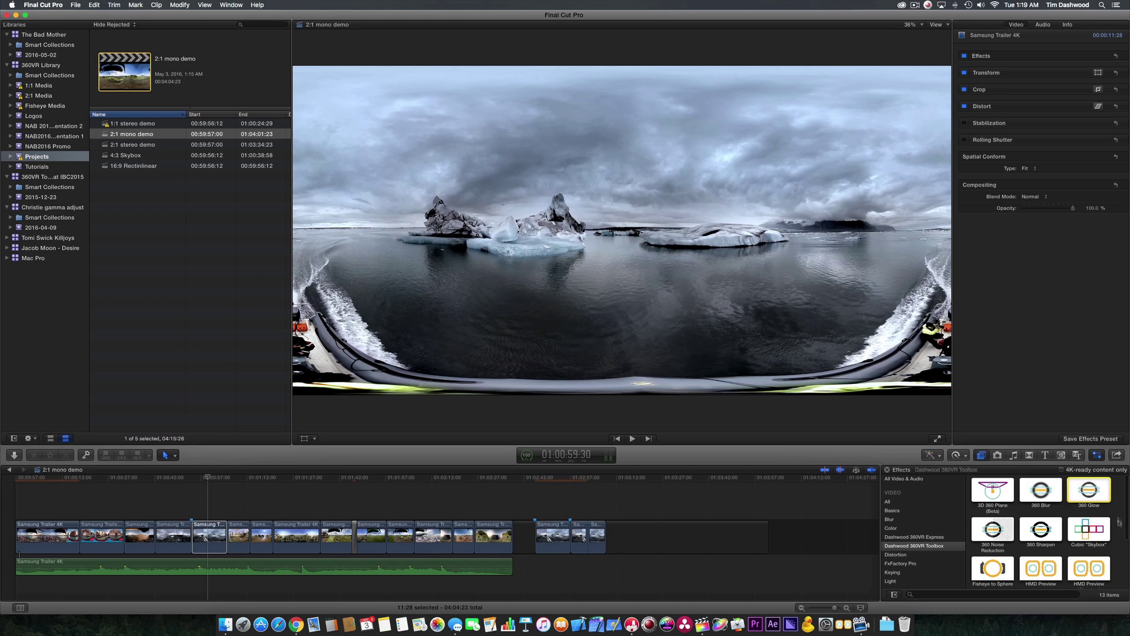
pyautogui.moveTo(1090, 493); pyautogui.dragTo(200, 538)
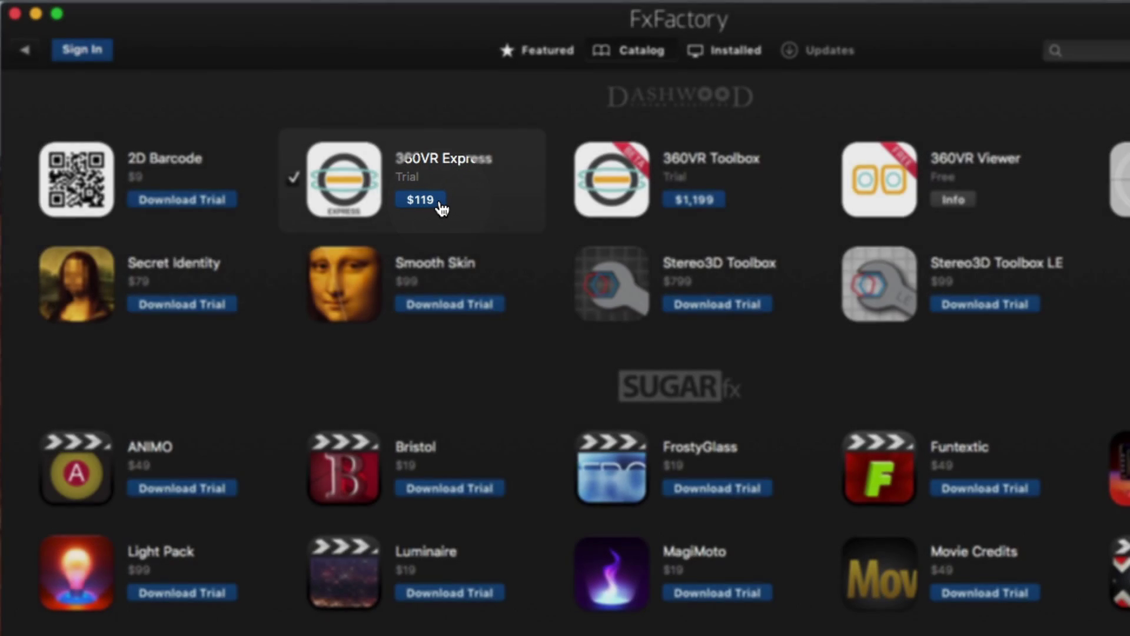
# - Set the 360VR Viewer's Stereo3D Mode to Anaglyph B&W and look around the 360° footage
pyautogui.click(441, 205)
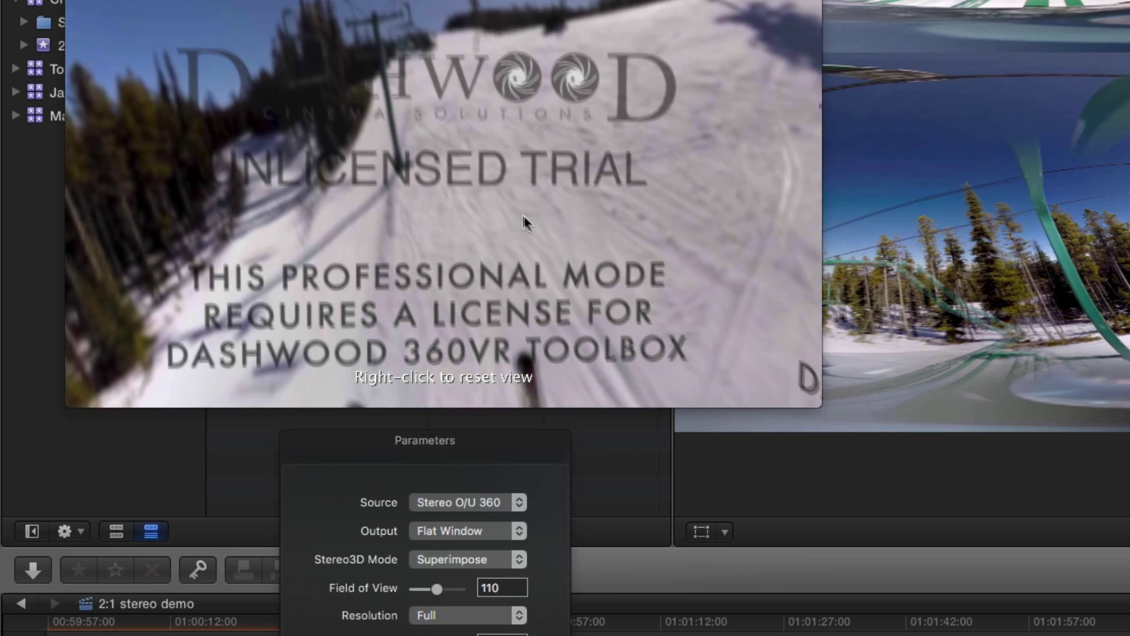
pyautogui.moveTo(523, 216); pyautogui.dragTo(522, 241)
pyautogui.click(497, 567)
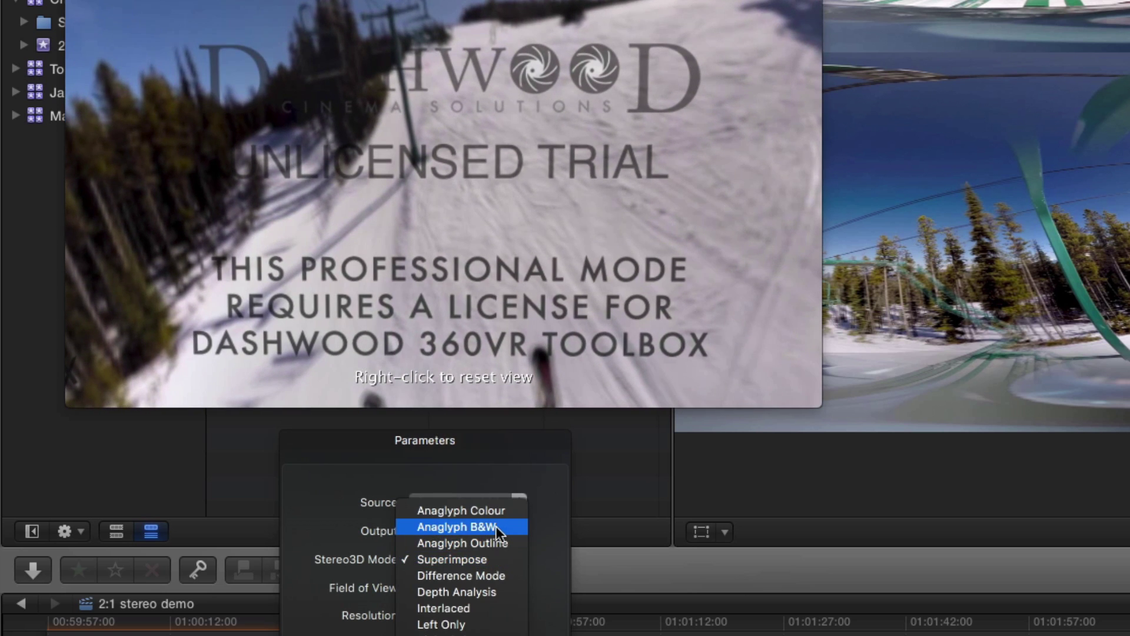
pyautogui.click(496, 525)
pyautogui.moveTo(494, 383); pyautogui.dragTo(389, 533)
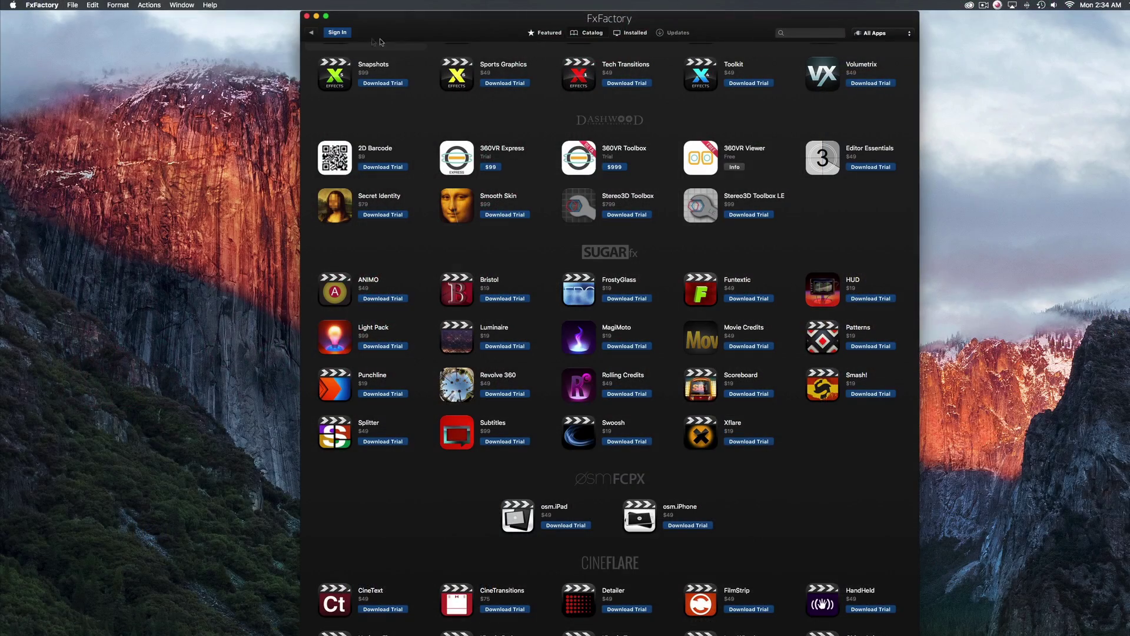
# - Choose Help > Contact Technical Support to open FxFactory's Contact Form
pyautogui.click(210, 4)
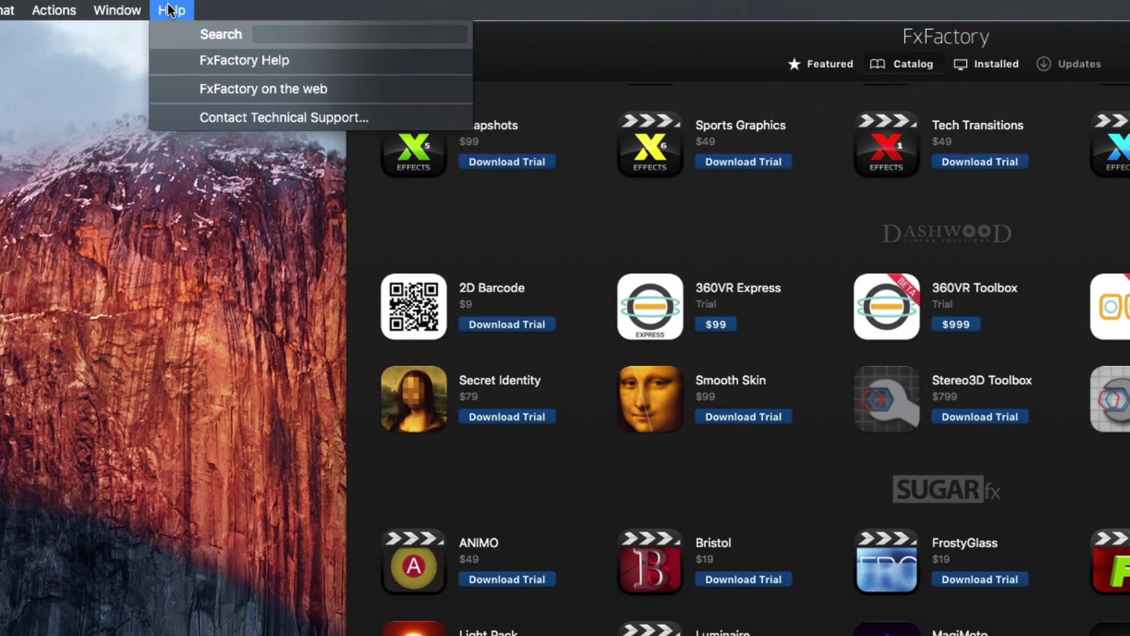
pyautogui.click(248, 117)
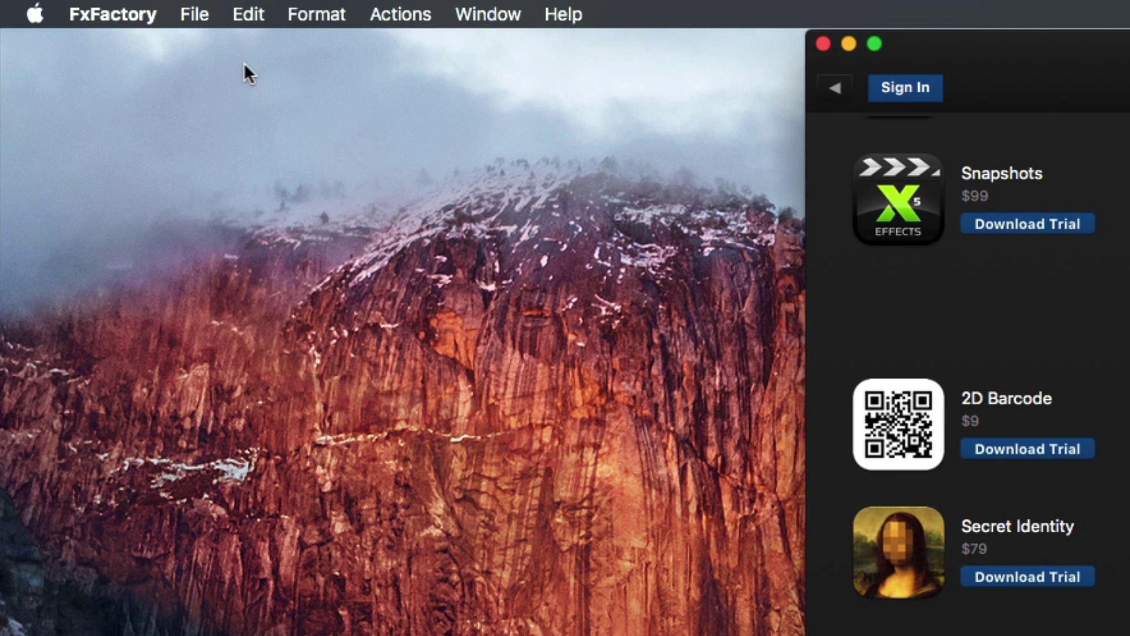
# - Change FxFactory's Warnings preference for Maximum frame size from 4K to 8K
pyautogui.click(114, 13)
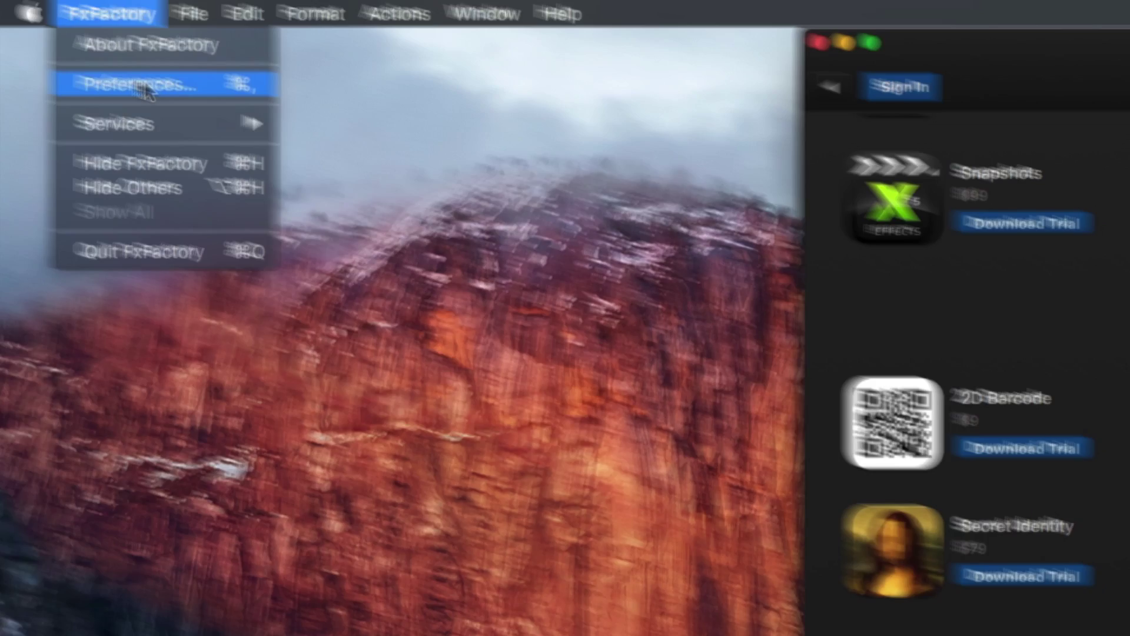
pyautogui.click(141, 84)
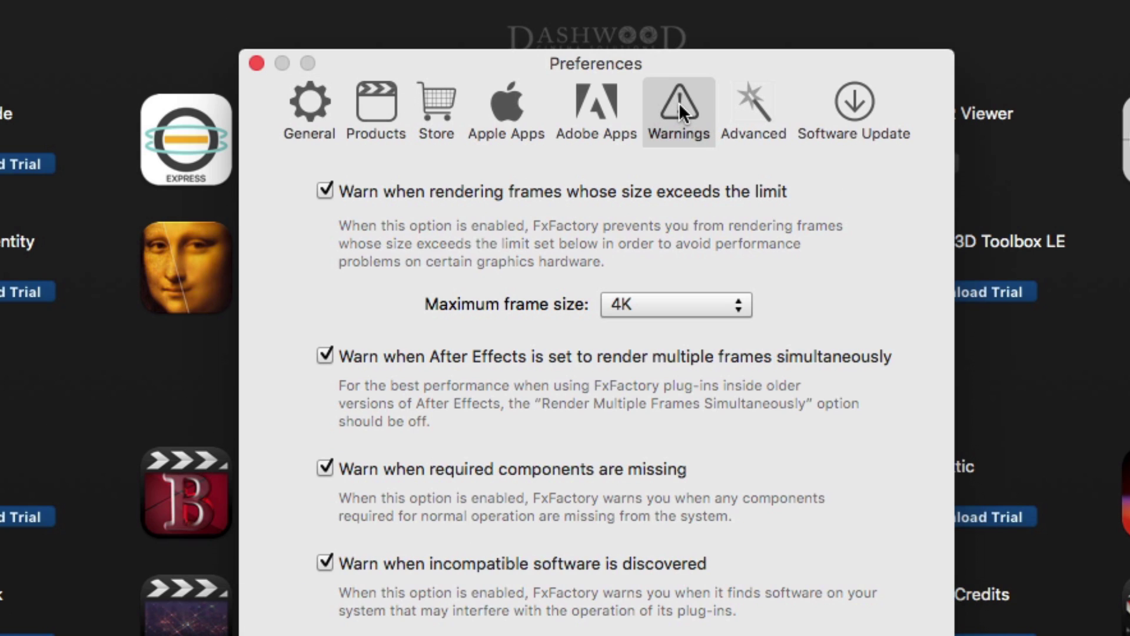
pyautogui.click(635, 292)
pyautogui.click(658, 328)
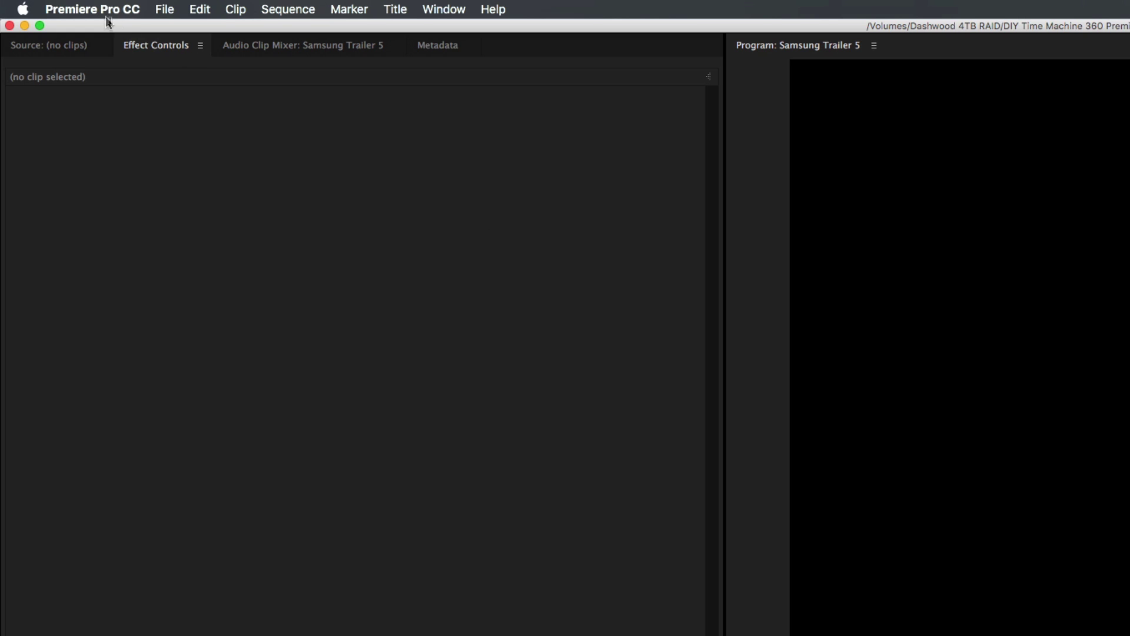
# - In Premiere Pro Playback preferences, enable Mercury Transmit and uncheck Disable video output when in the background
pyautogui.click(103, 8)
pyautogui.moveTo(115, 57)
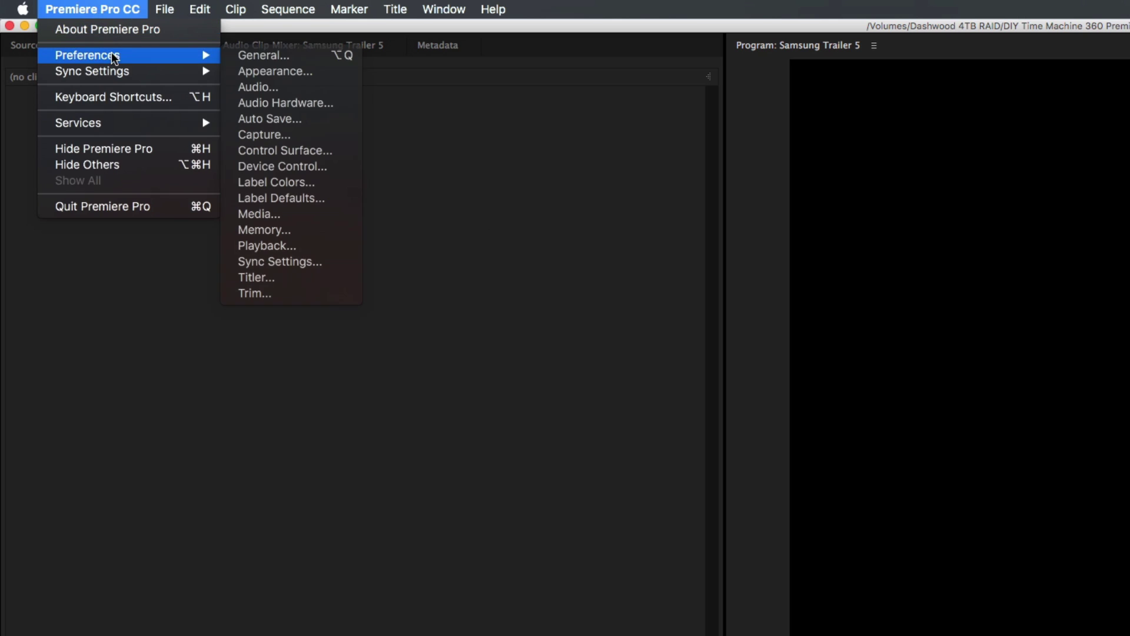
pyautogui.click(281, 254)
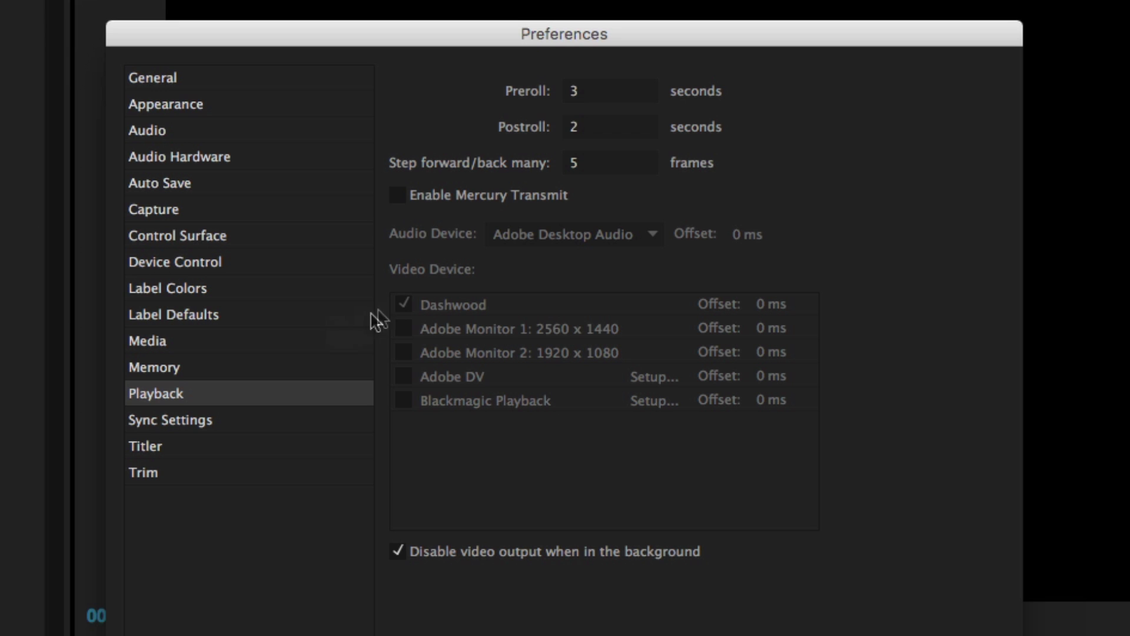
pyautogui.click(398, 195)
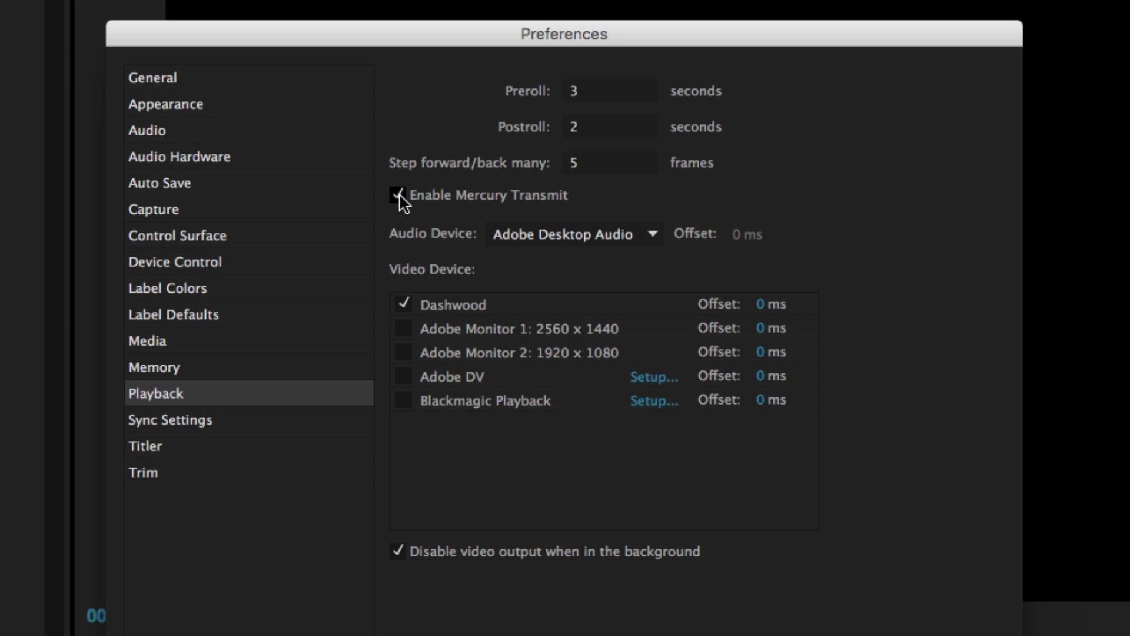
pyautogui.click(398, 550)
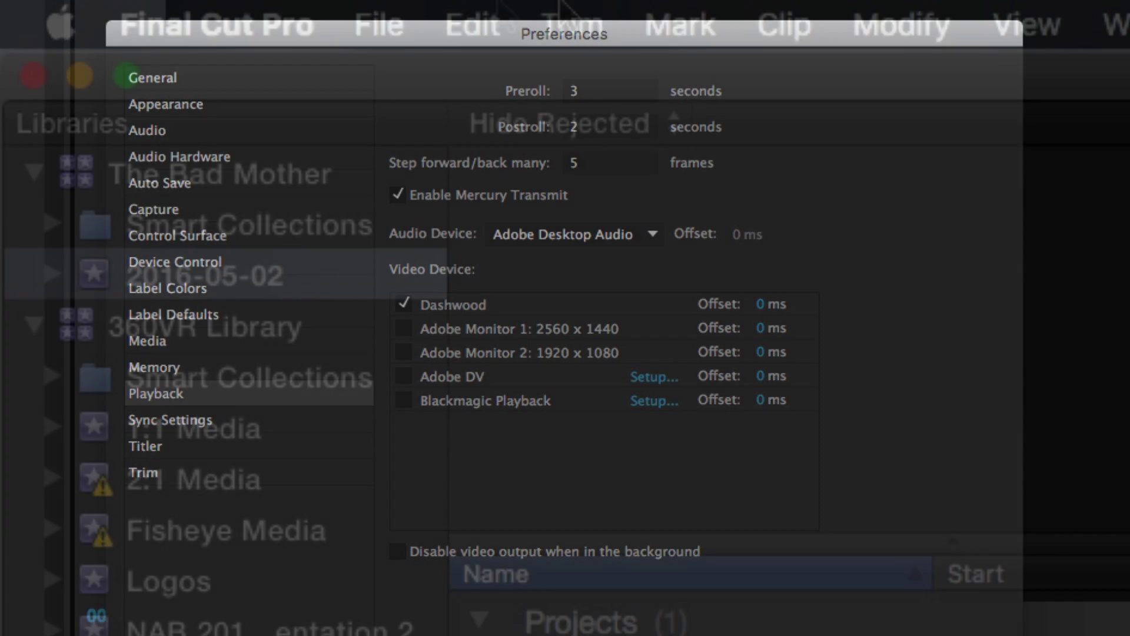
pyautogui.click(236, 27)
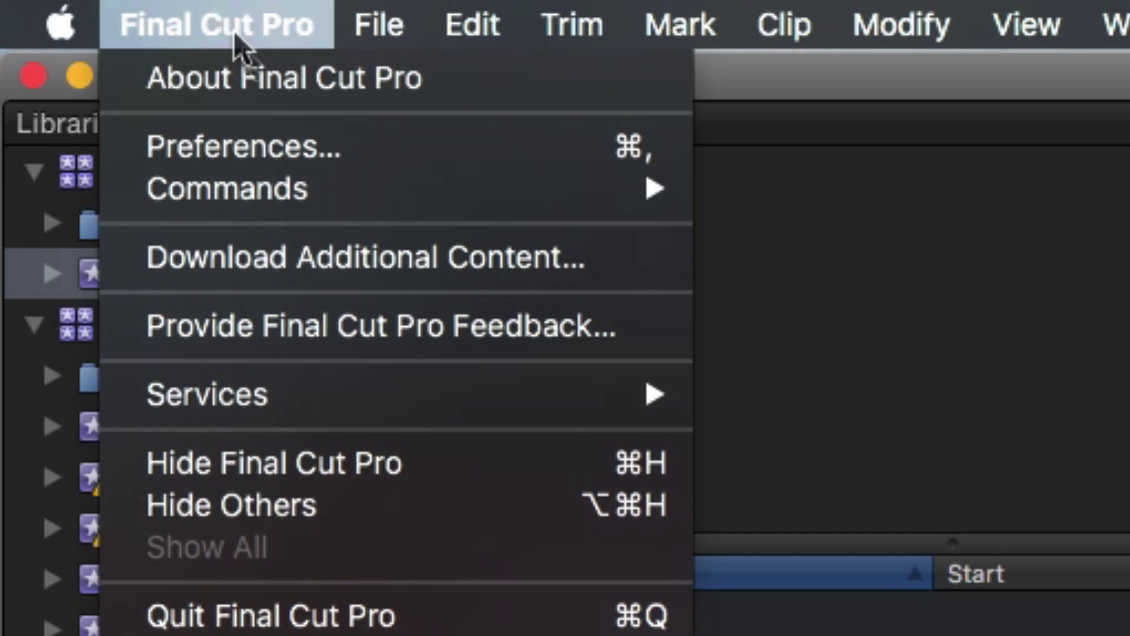
pyautogui.click(277, 150)
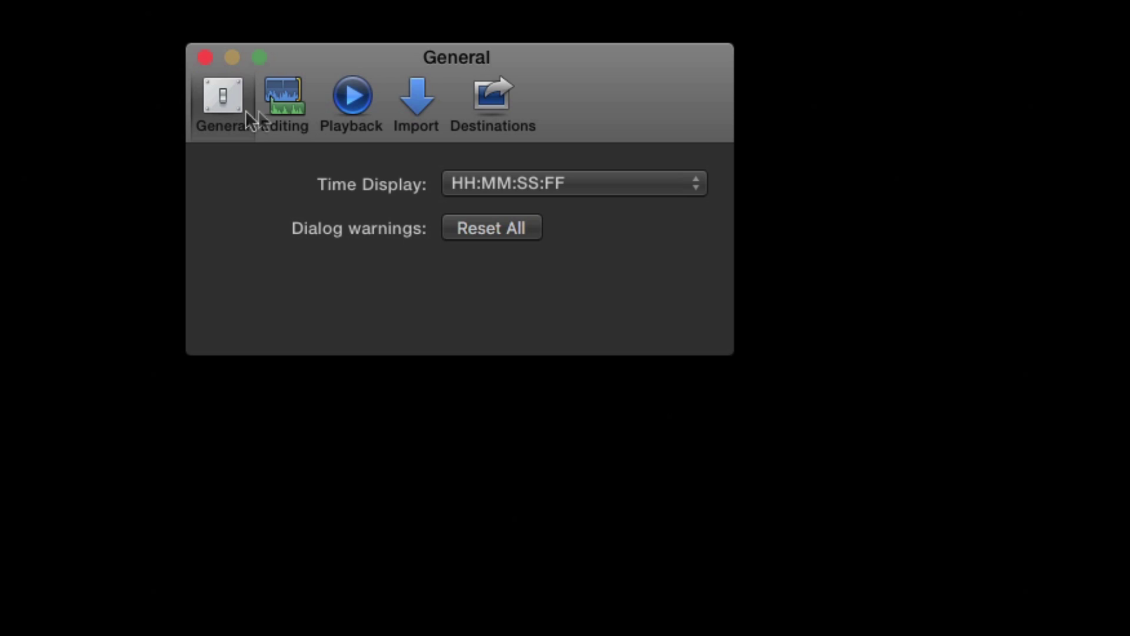
pyautogui.click(357, 104)
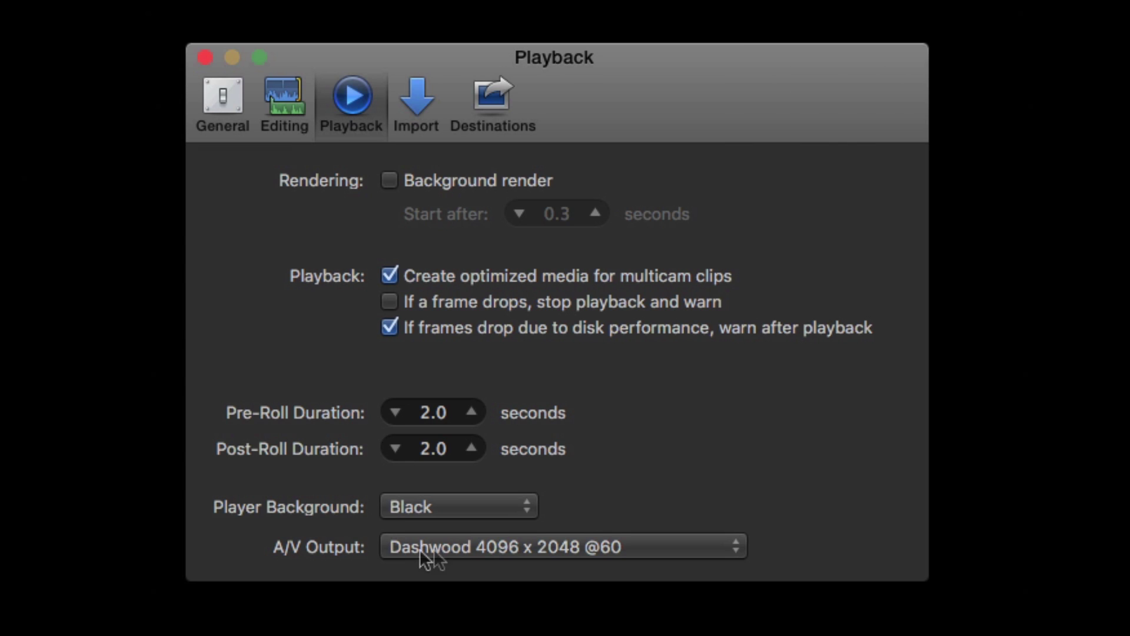
pyautogui.click(498, 551)
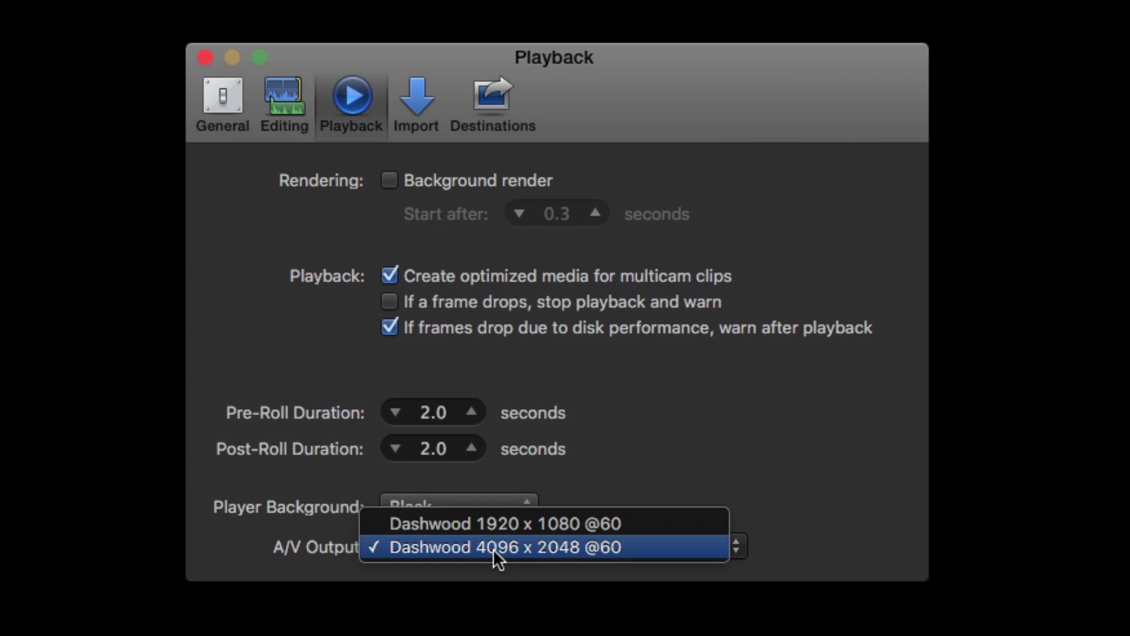
pyautogui.click(674, 525)
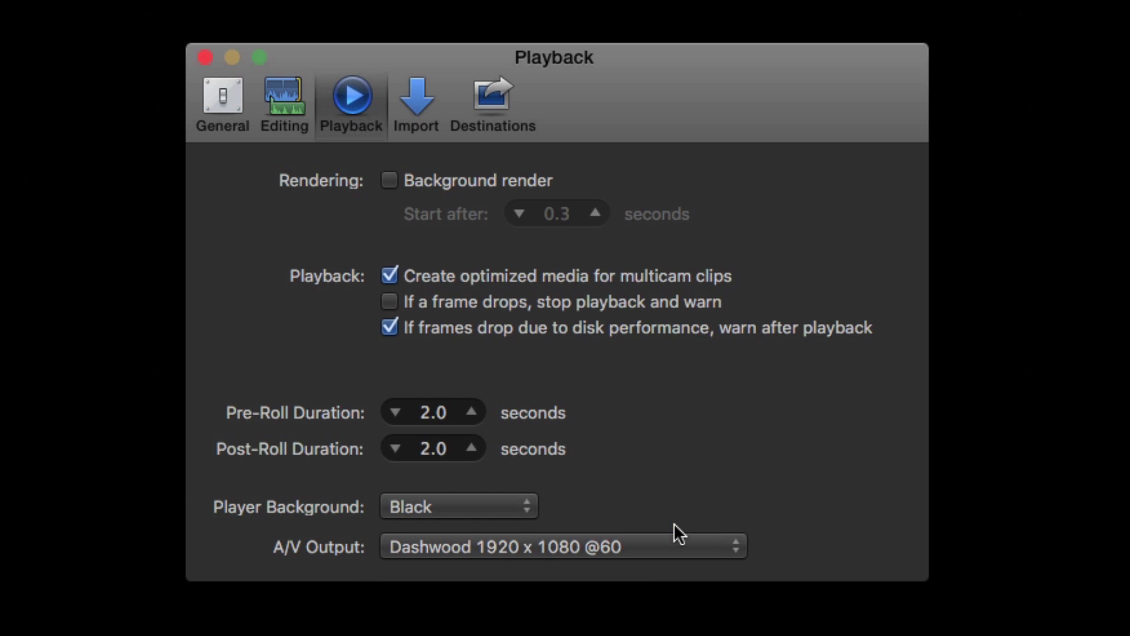
# - Close the preferences and turn on A/V Output from the Window menu
pyautogui.click(205, 56)
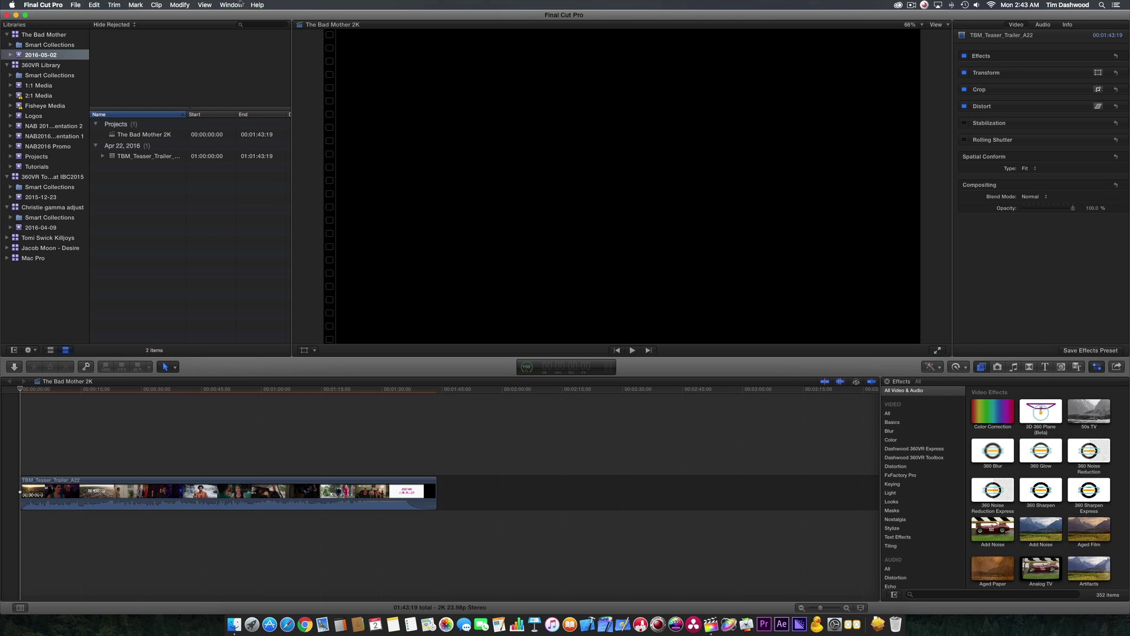
pyautogui.click(243, 6)
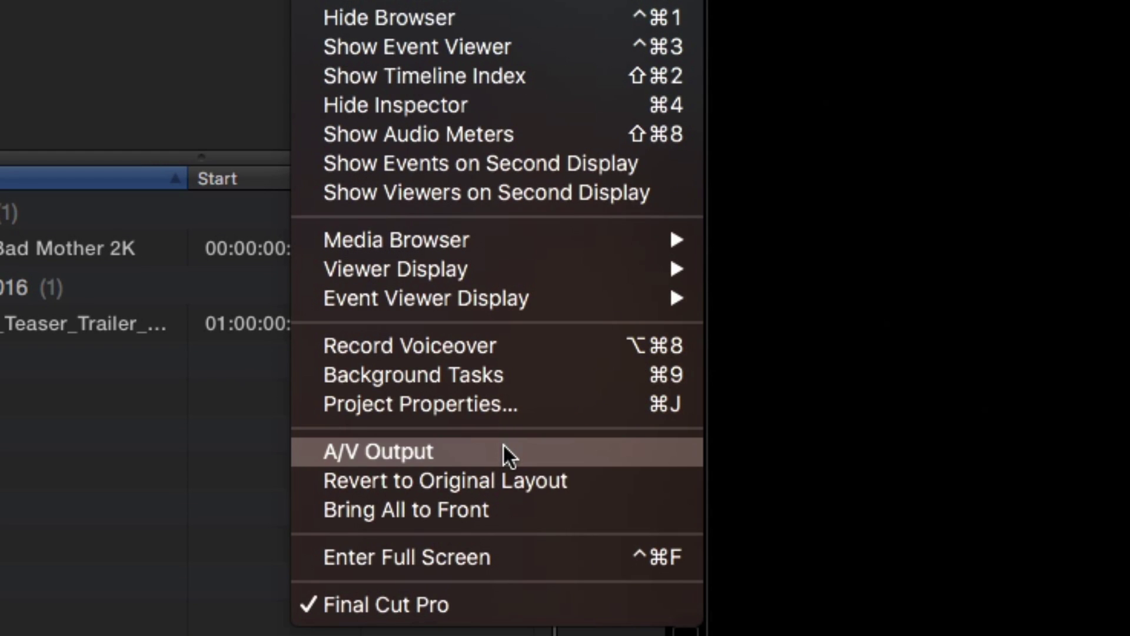
pyautogui.click(503, 446)
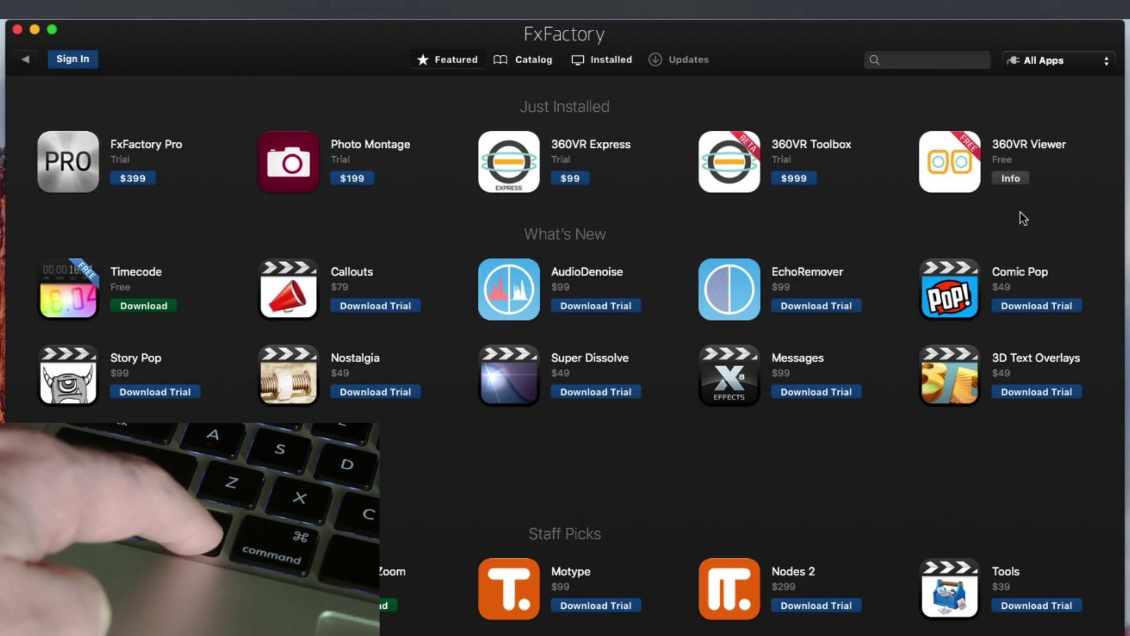
# - Hold Option to reveal Uninstall buttons and choose Uninstall for 360VR Viewer
pyautogui.press('alt')
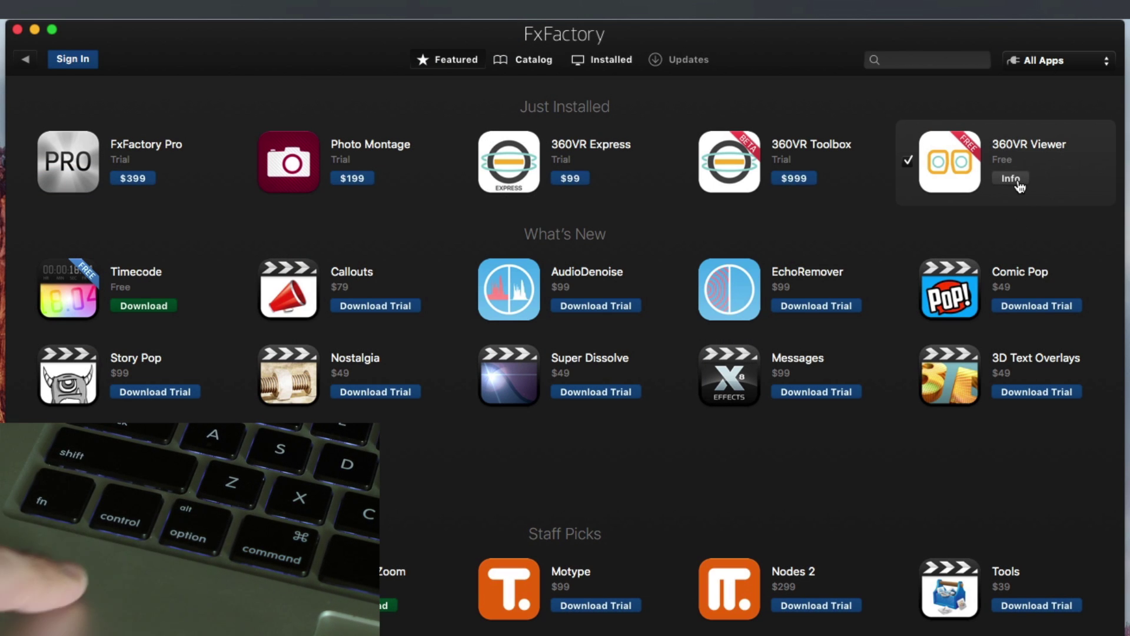
pyautogui.press('alt')
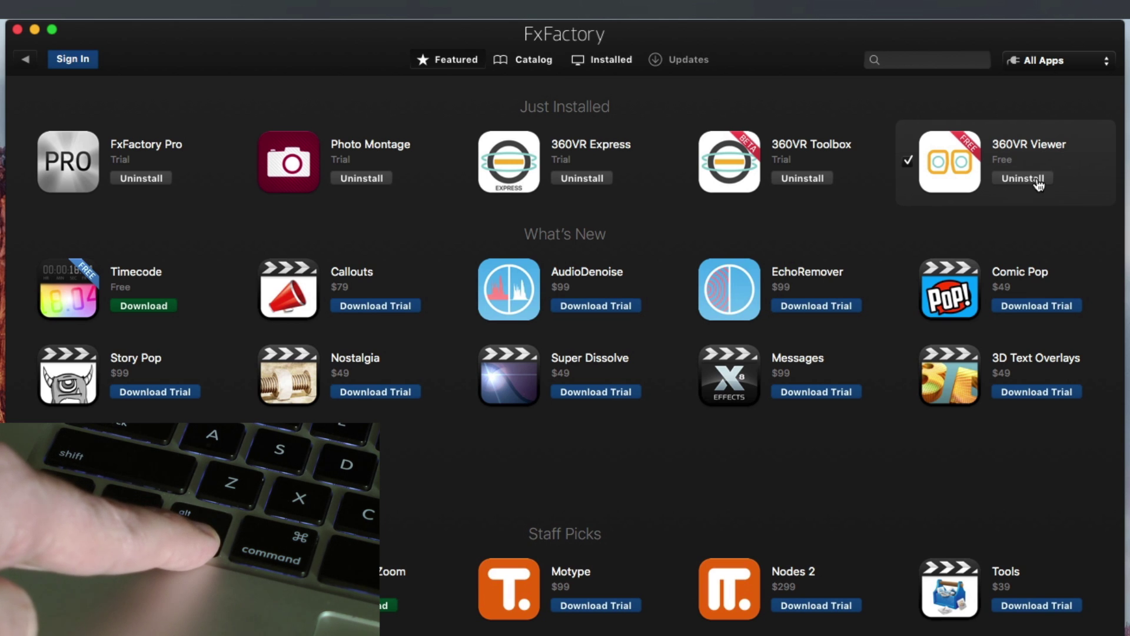
pyautogui.click(1035, 179)
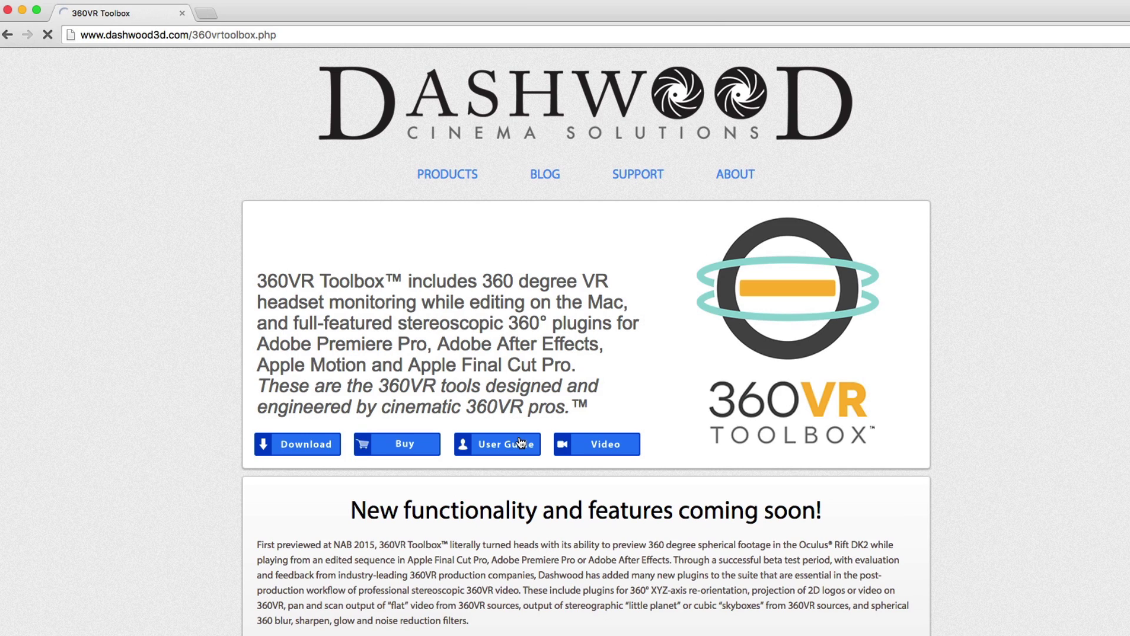
# - Go to the 360VR HMD Viewer App Setup guide's Final Cut Pro A/V Output section
pyautogui.click(530, 294)
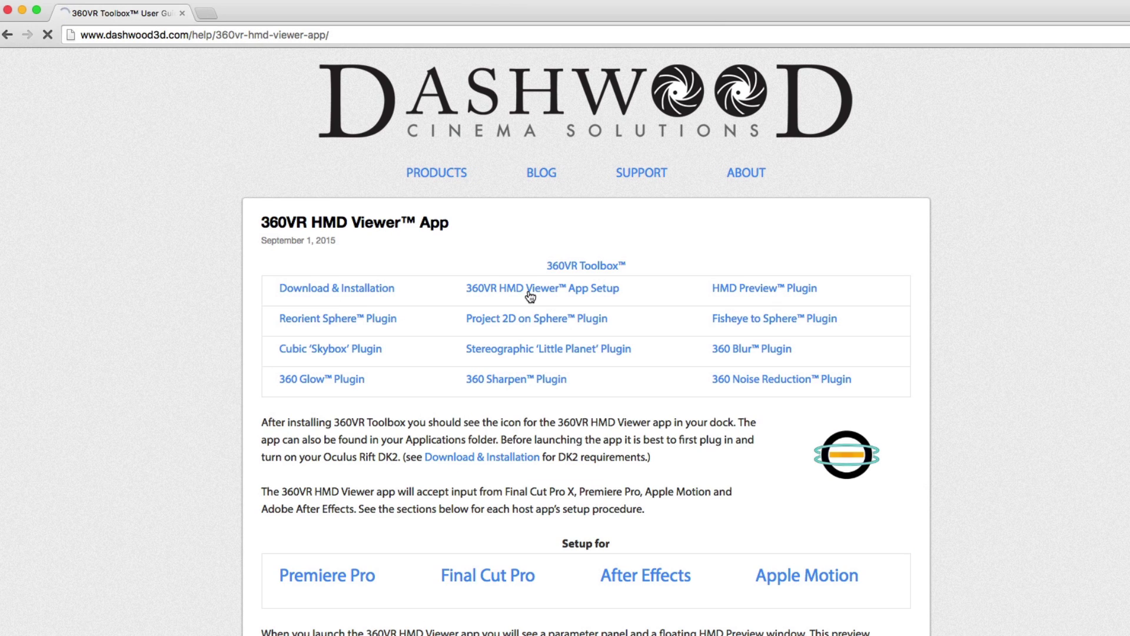
pyautogui.click(458, 583)
pyautogui.scroll(-13, 458, 585)
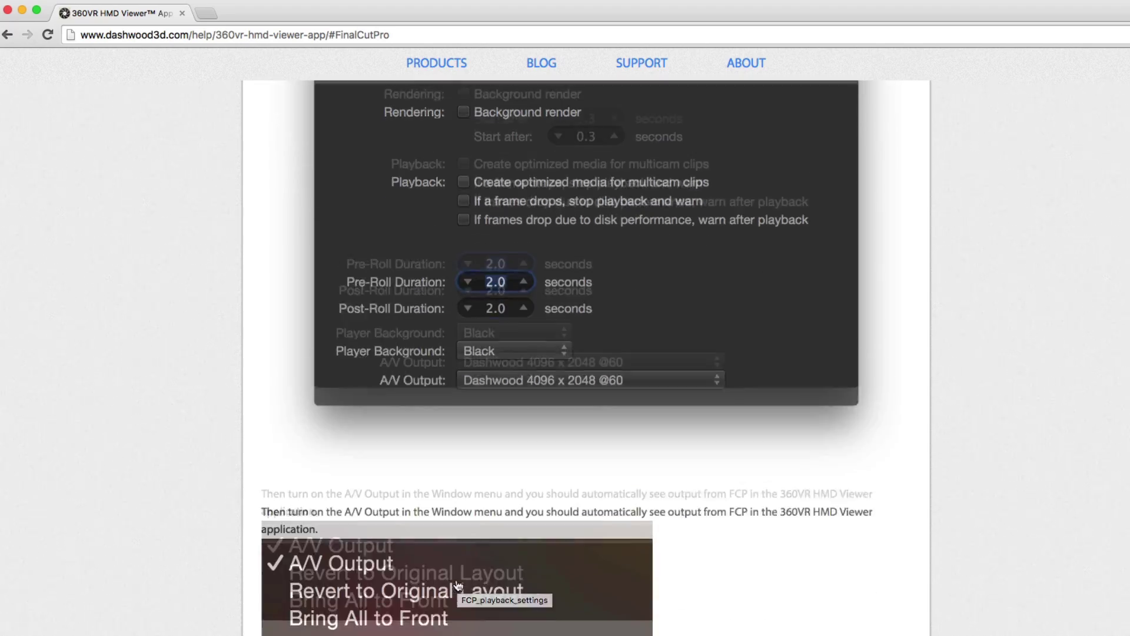